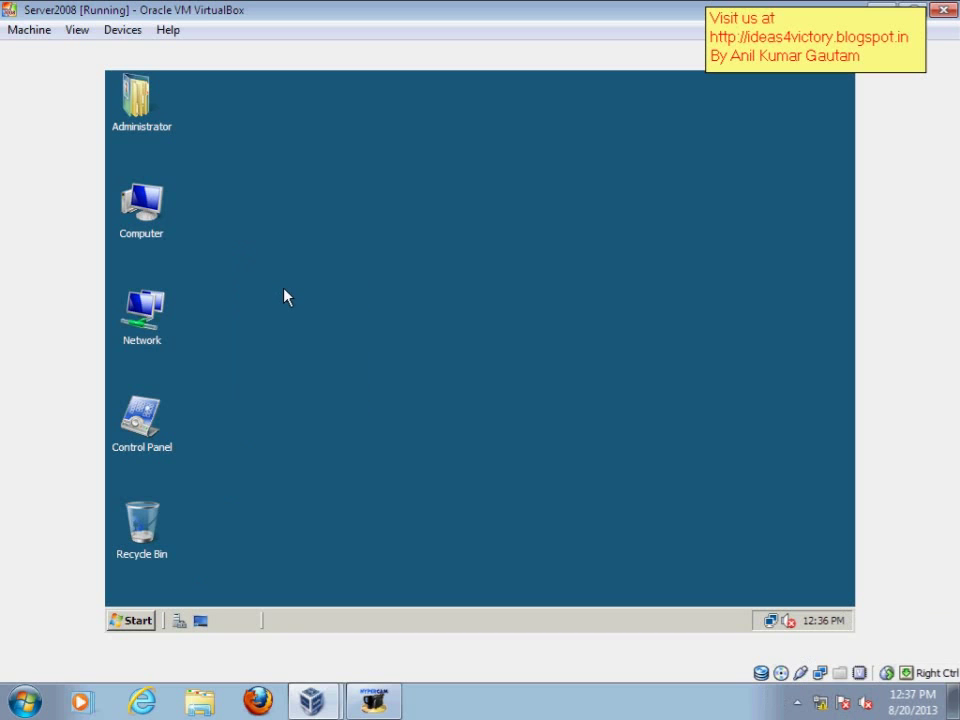
Step: Paste onto and refresh the desktop, then check New Volume (E:) in Computer
right_click(231, 183)
click(262, 246)
right_click(257, 206)
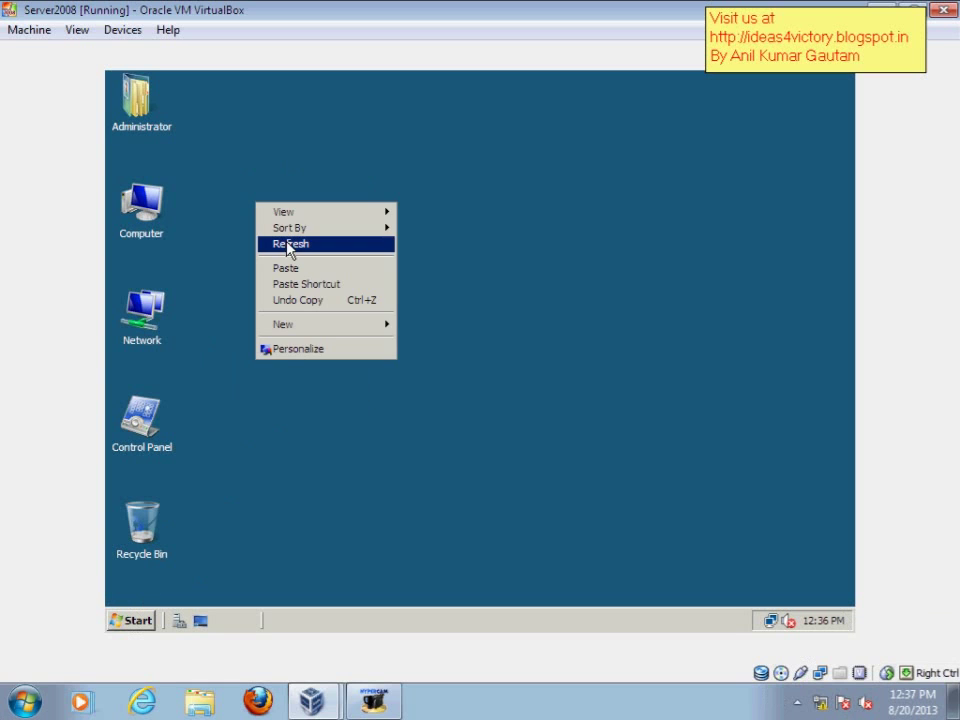
click(288, 250)
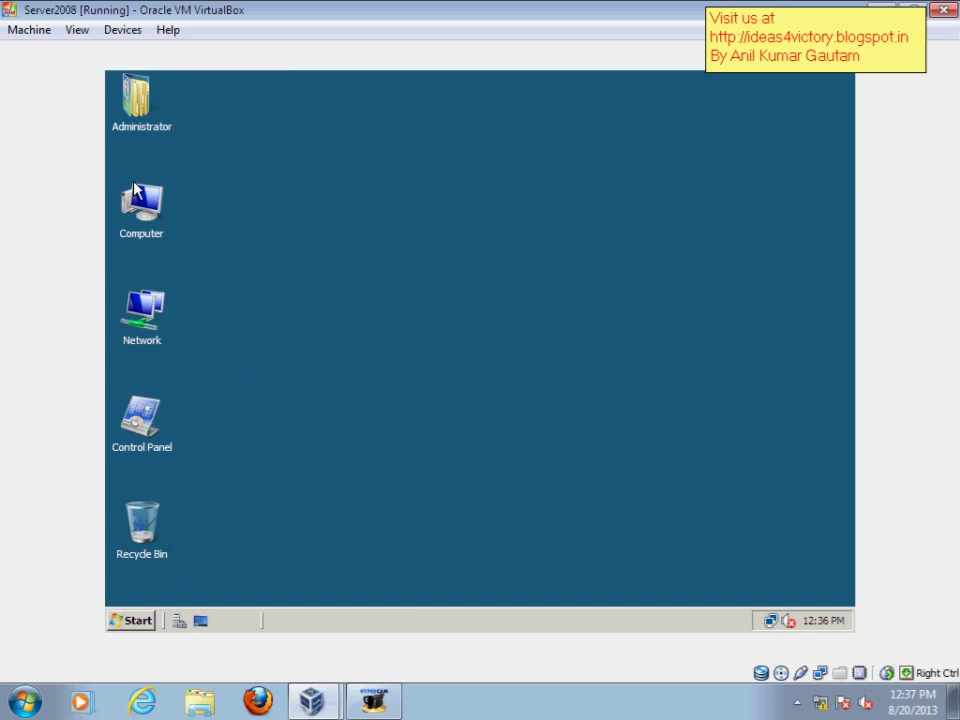
double_click(140, 205)
click(304, 240)
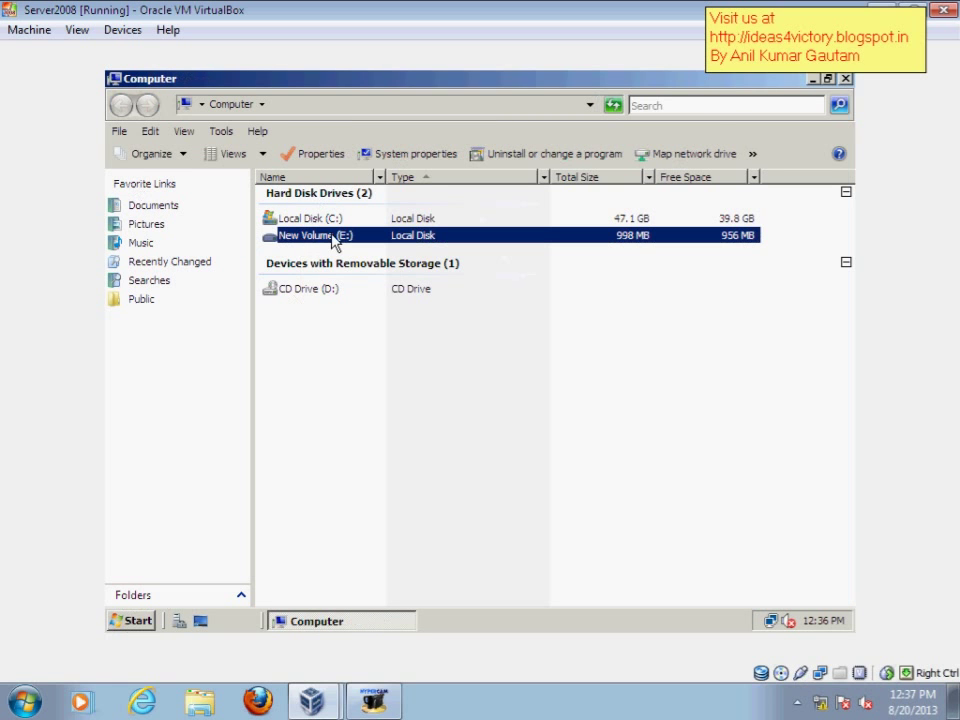
click(845, 79)
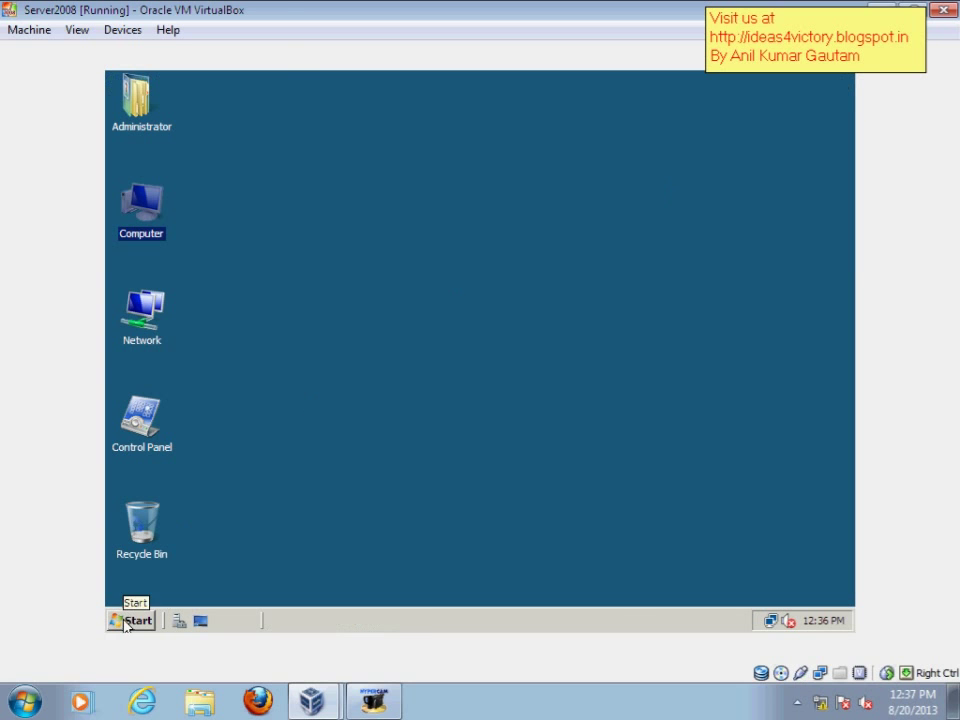
Step: Open Server Manager to Configuration > Local Users and Groups > Users
right_click(143, 194)
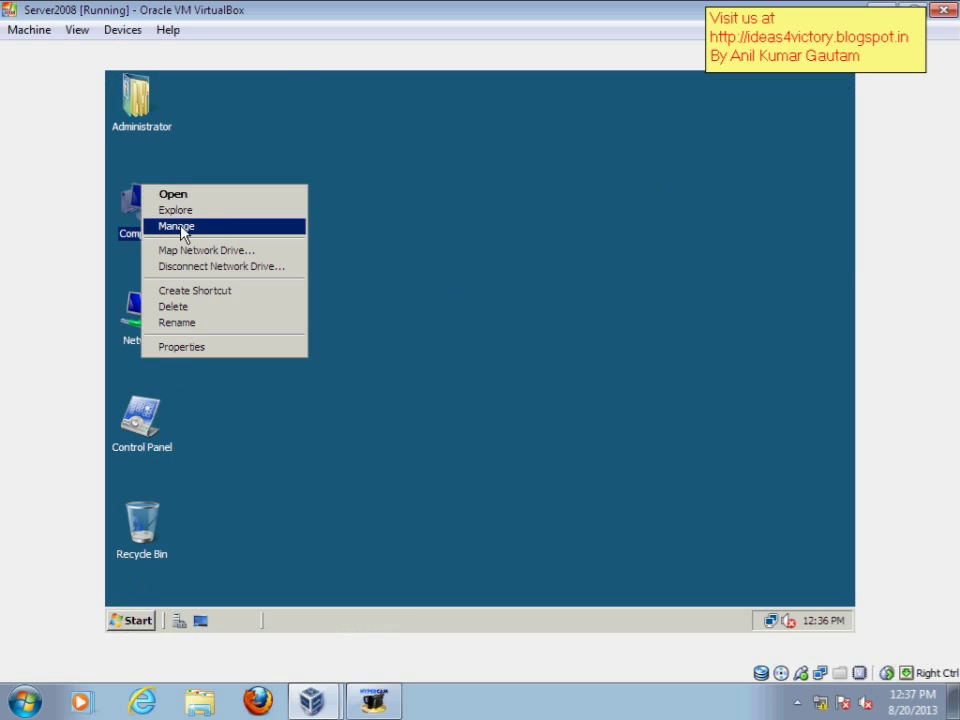
click(186, 224)
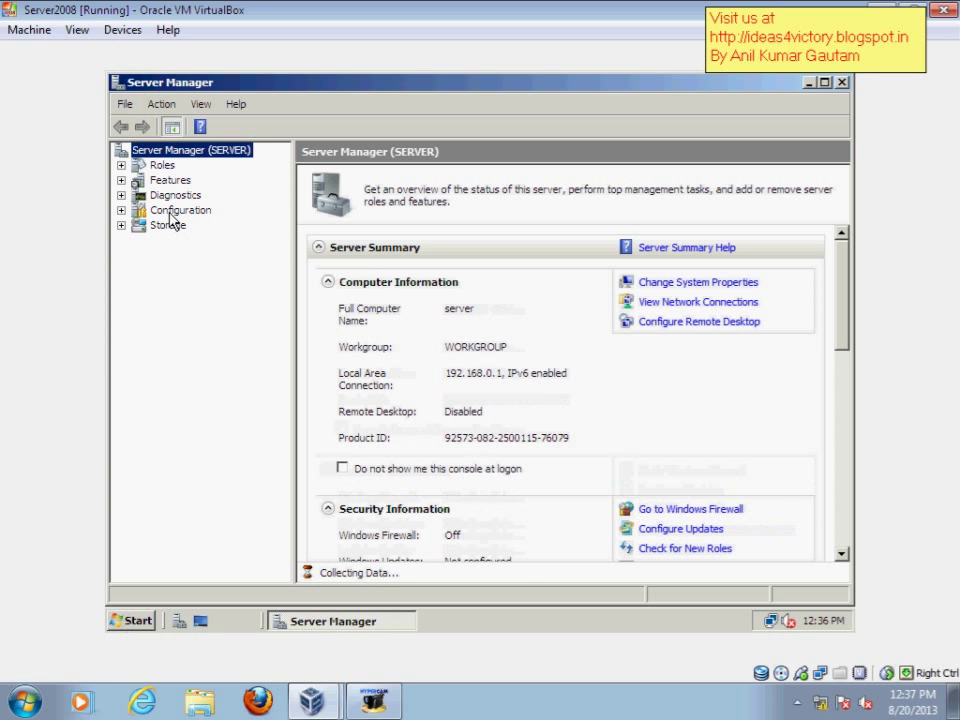
click(173, 212)
double_click(173, 211)
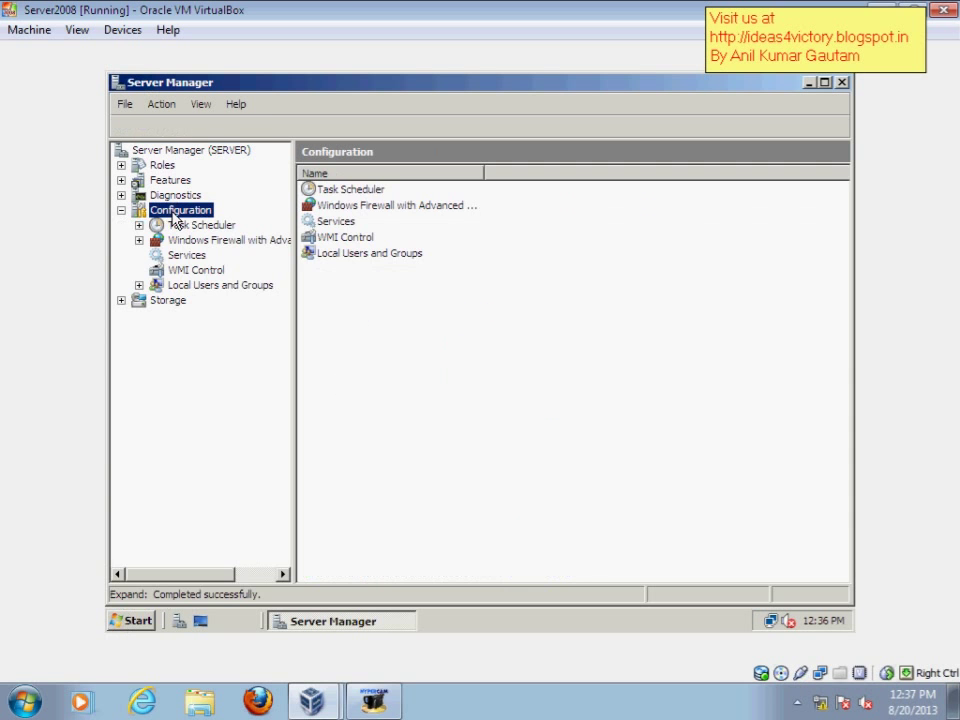
double_click(160, 287)
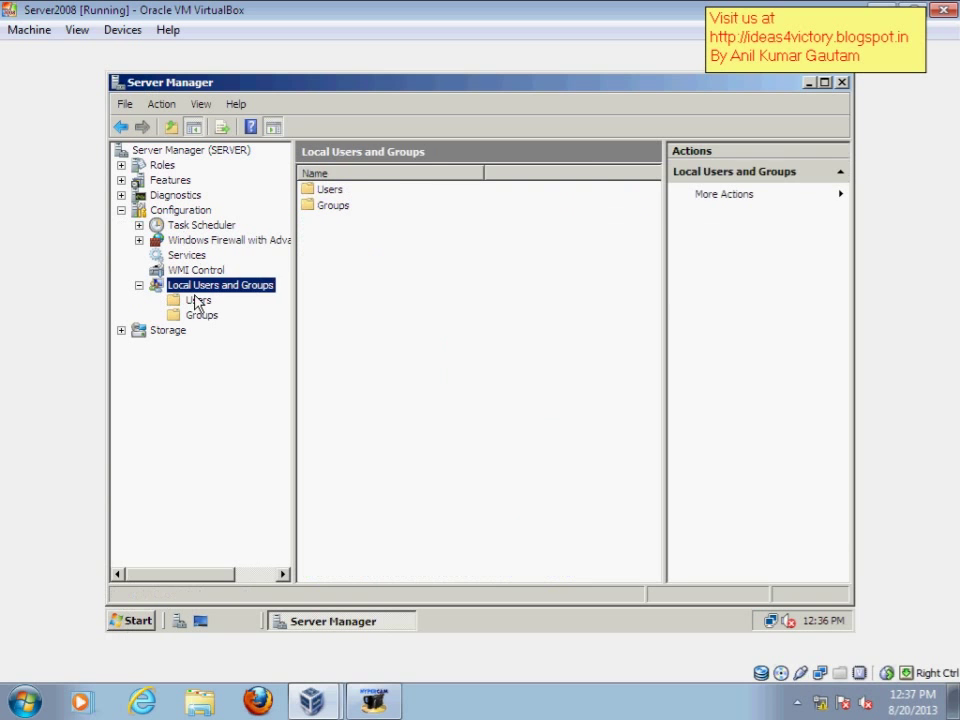
click(197, 300)
Step: Create the new local user with a password it cannot change and that never expires
right_click(321, 244)
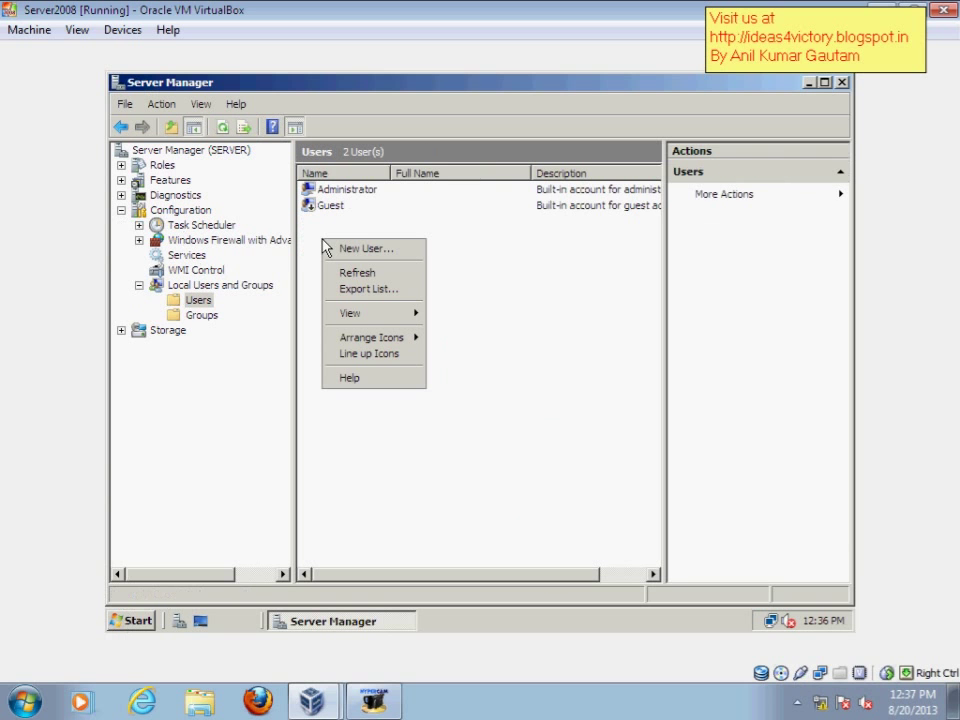
click(364, 250)
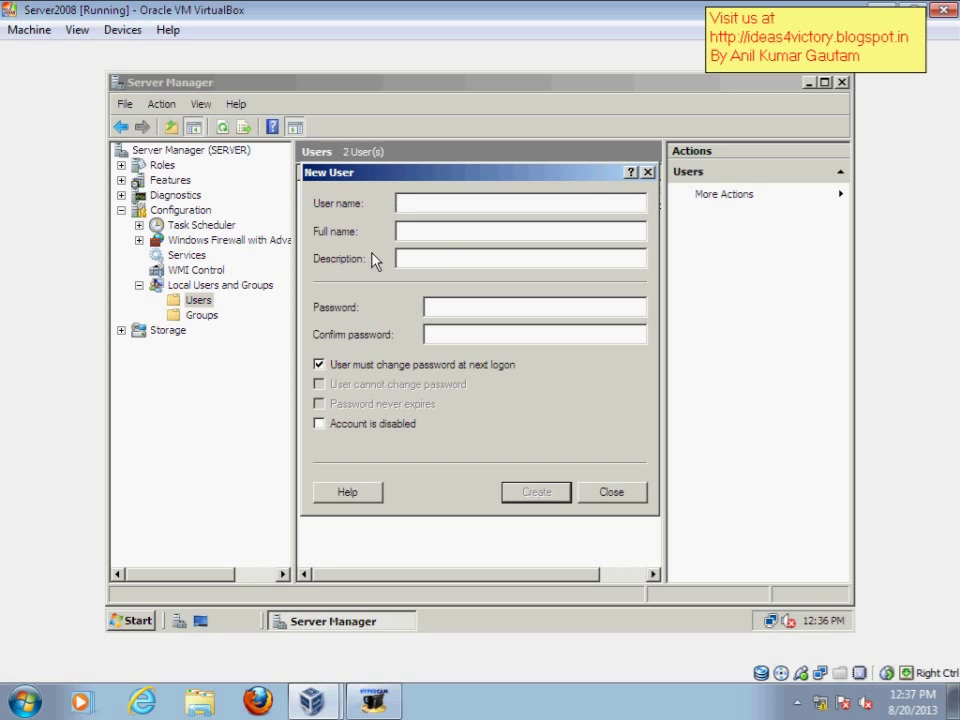
text(anil)
key(Tab)
key(Tab)
key(Tab)
text(P@ss123)
key(Tab)
text(P@ss123)
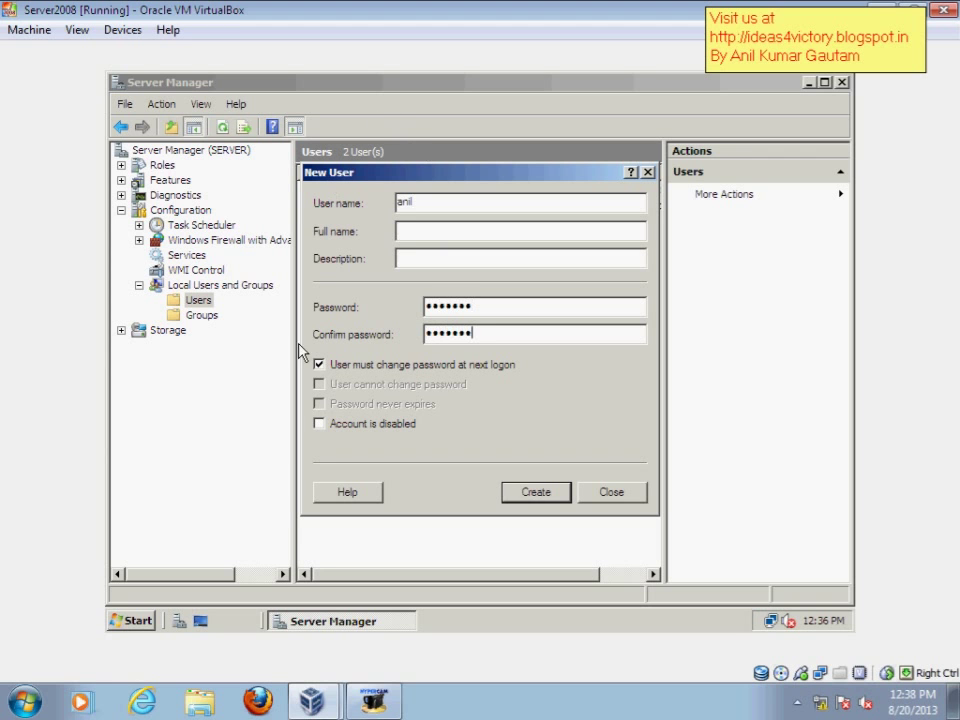
click(376, 364)
click(352, 387)
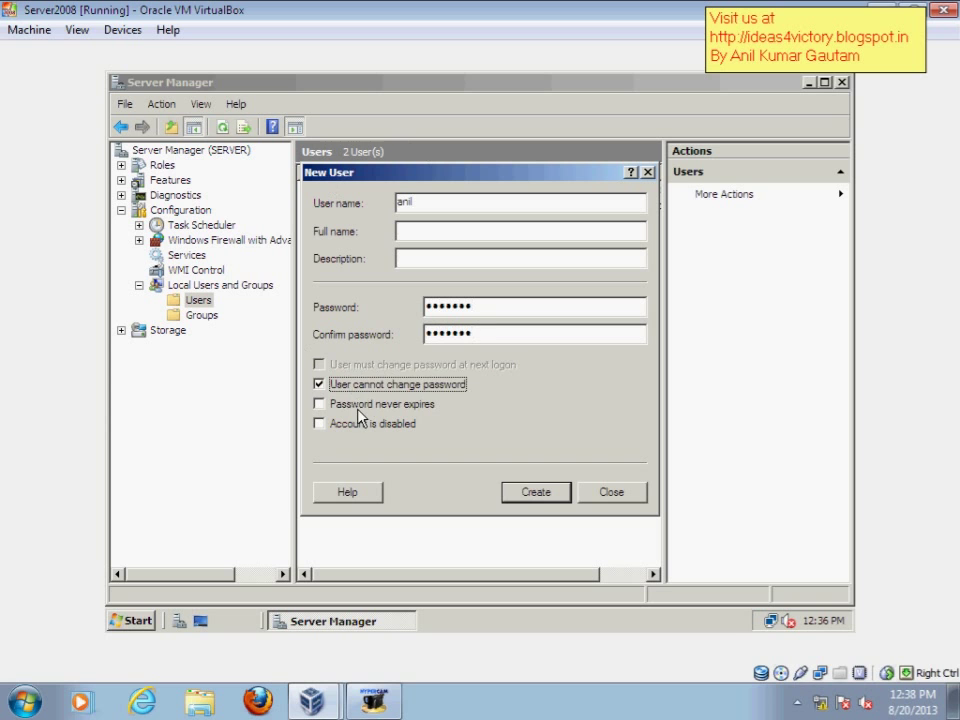
click(400, 404)
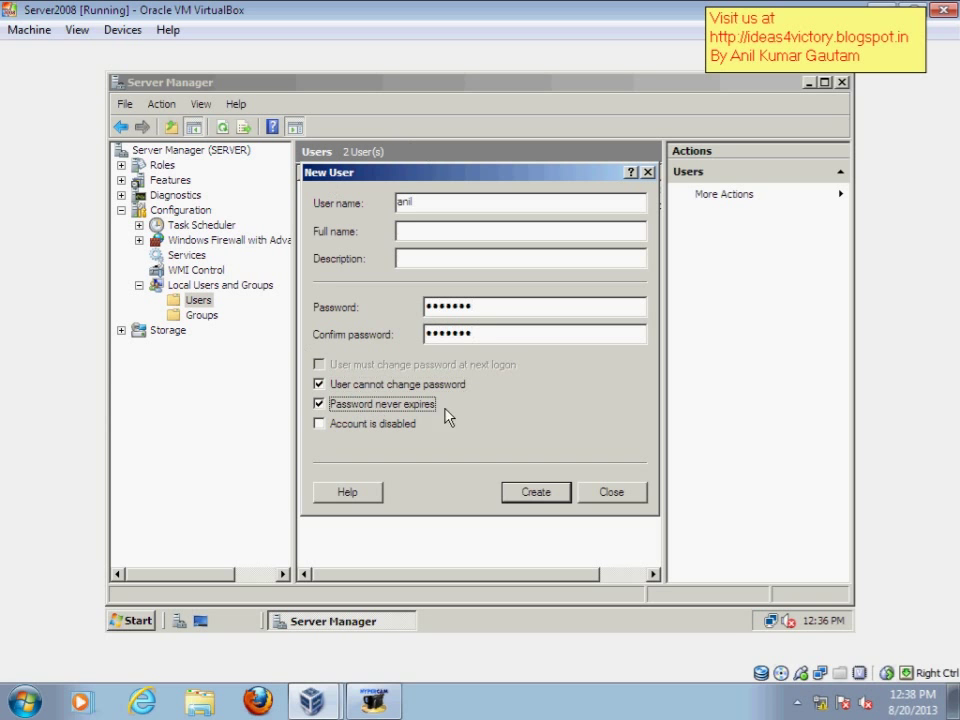
click(540, 492)
click(611, 491)
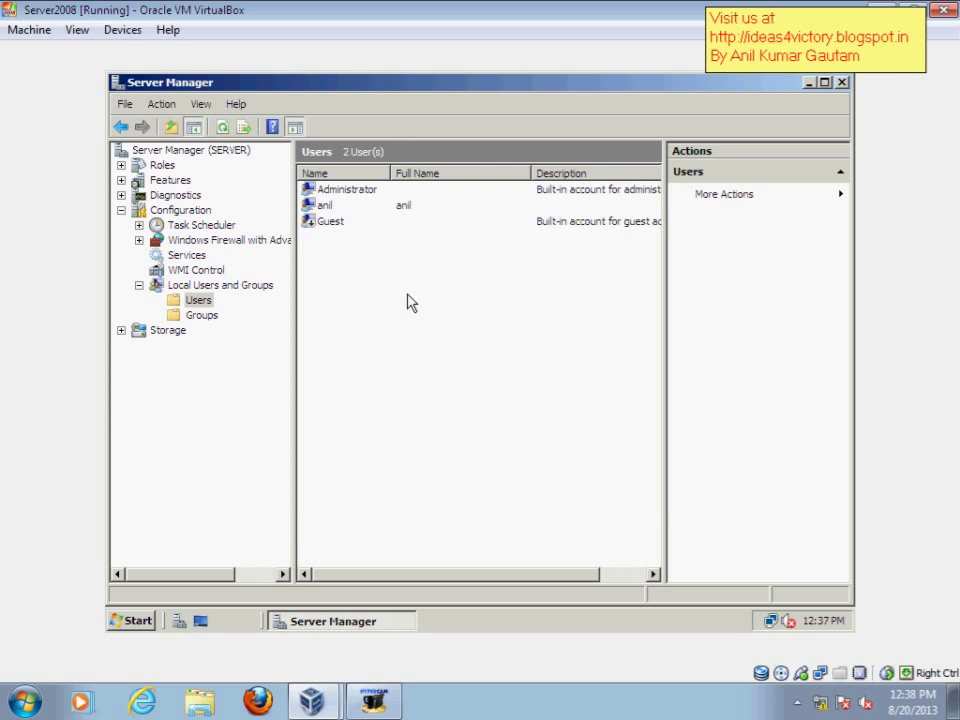
Step: Close Server Manager and refresh the desktop several times
click(842, 82)
right_click(405, 210)
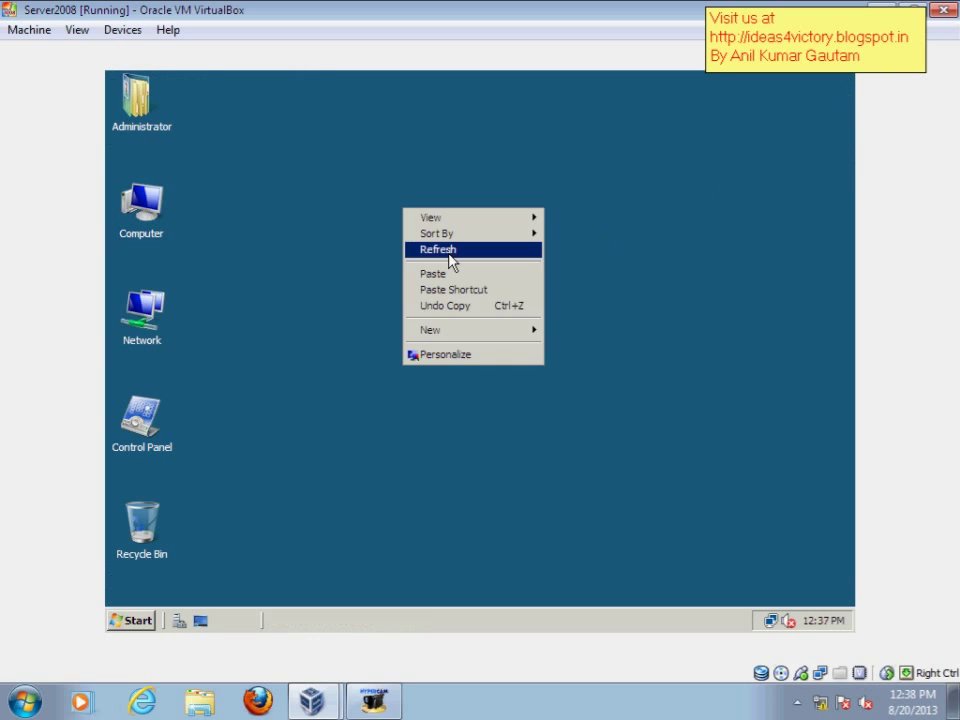
click(450, 252)
right_click(297, 259)
click(336, 293)
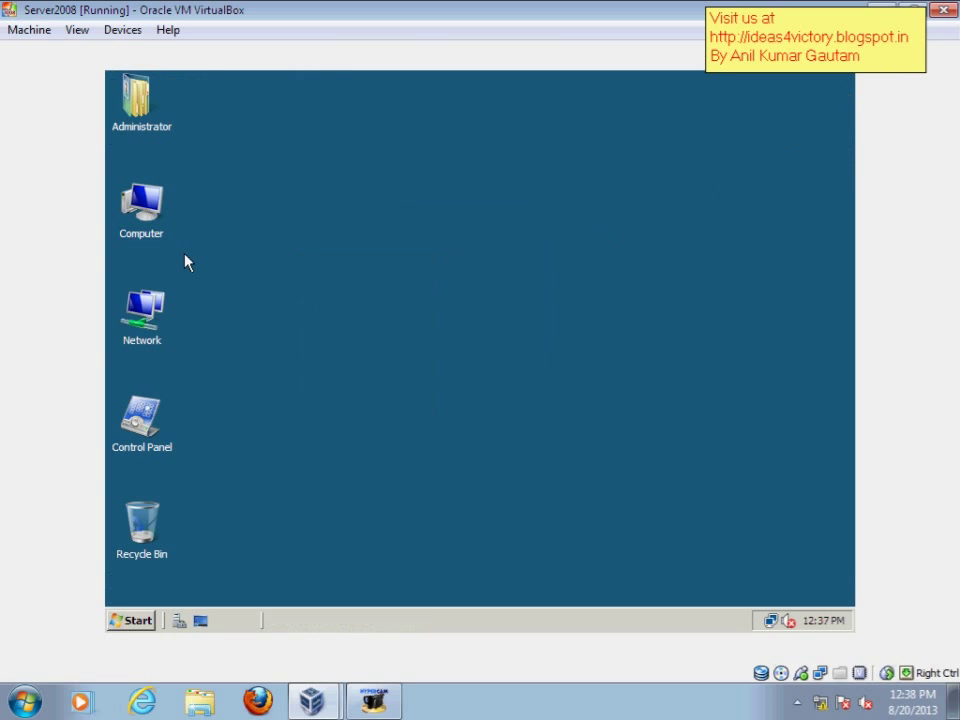
right_click(190, 258)
click(241, 300)
Step: Reopen Computer and bring up the context menu for New Volume (E:)
double_click(150, 216)
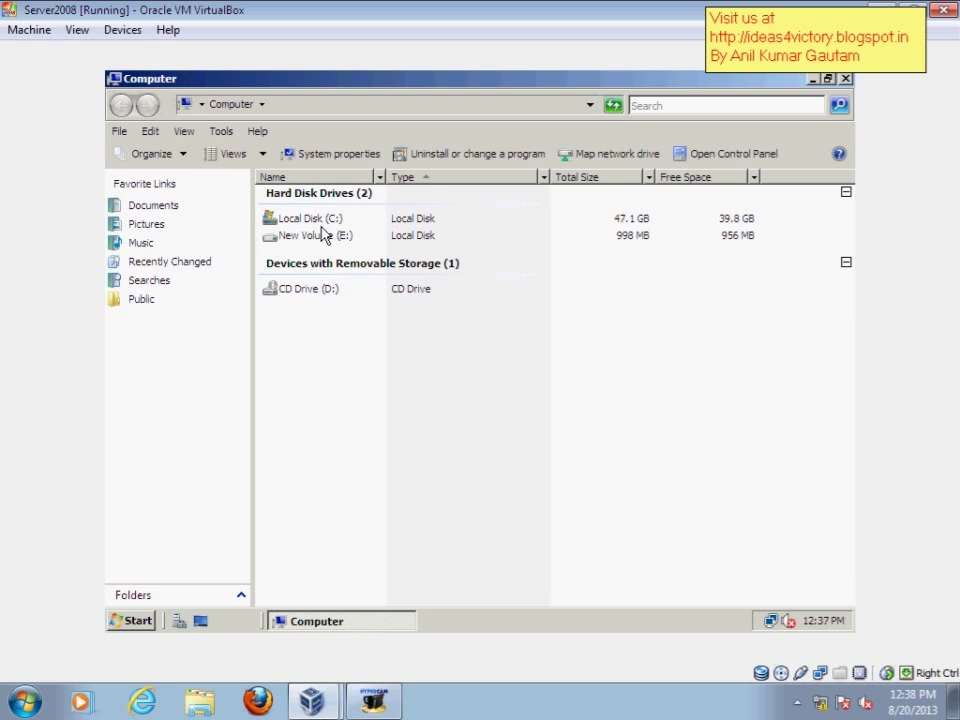
click(332, 238)
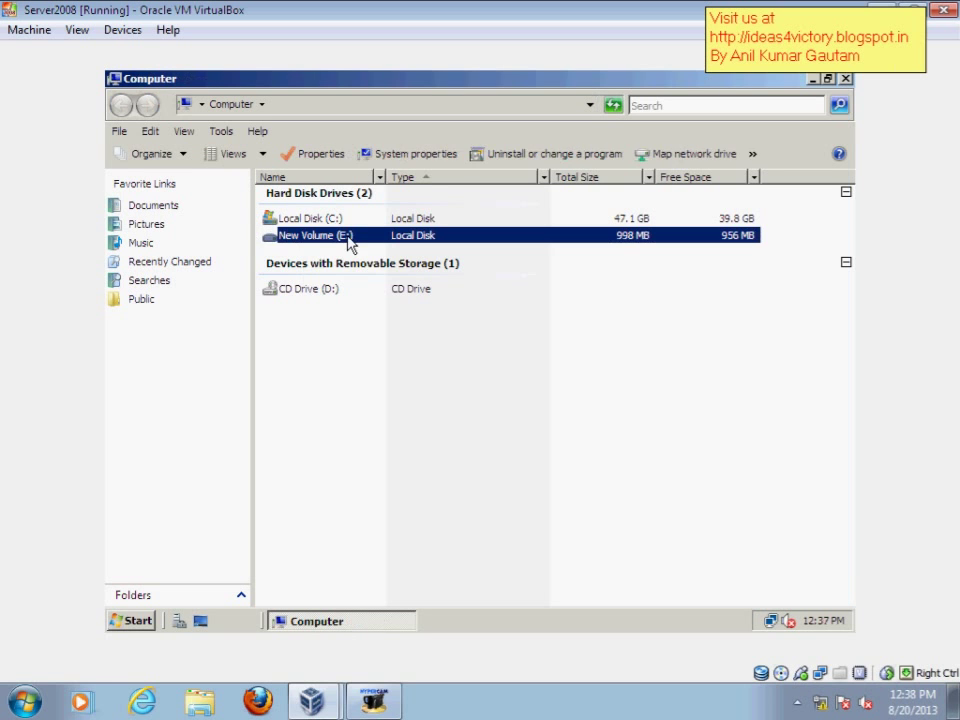
click(845, 78)
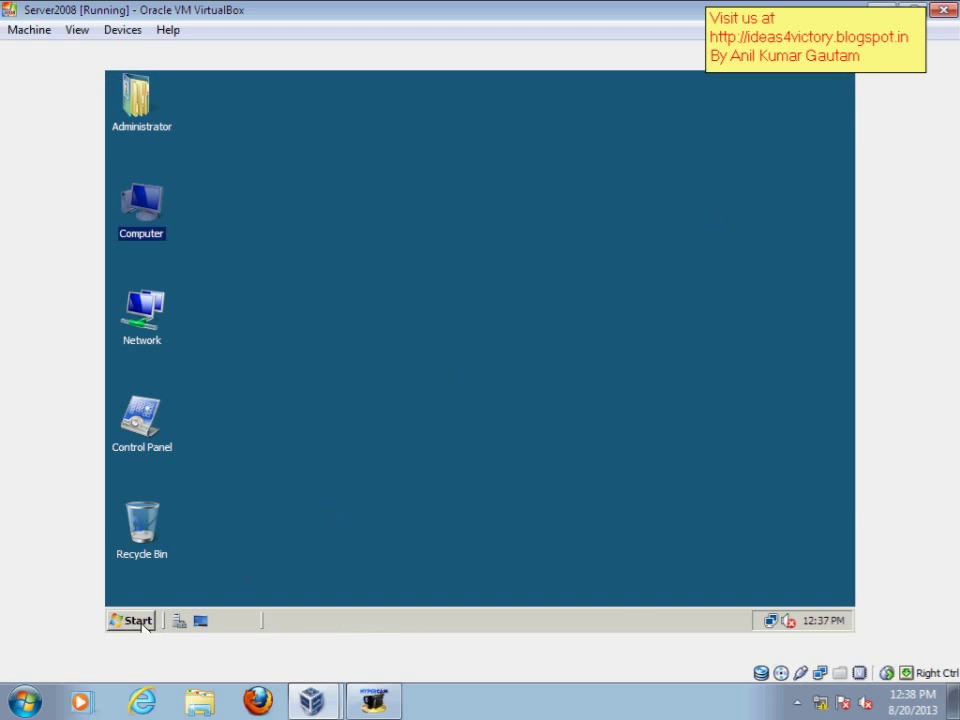
double_click(141, 205)
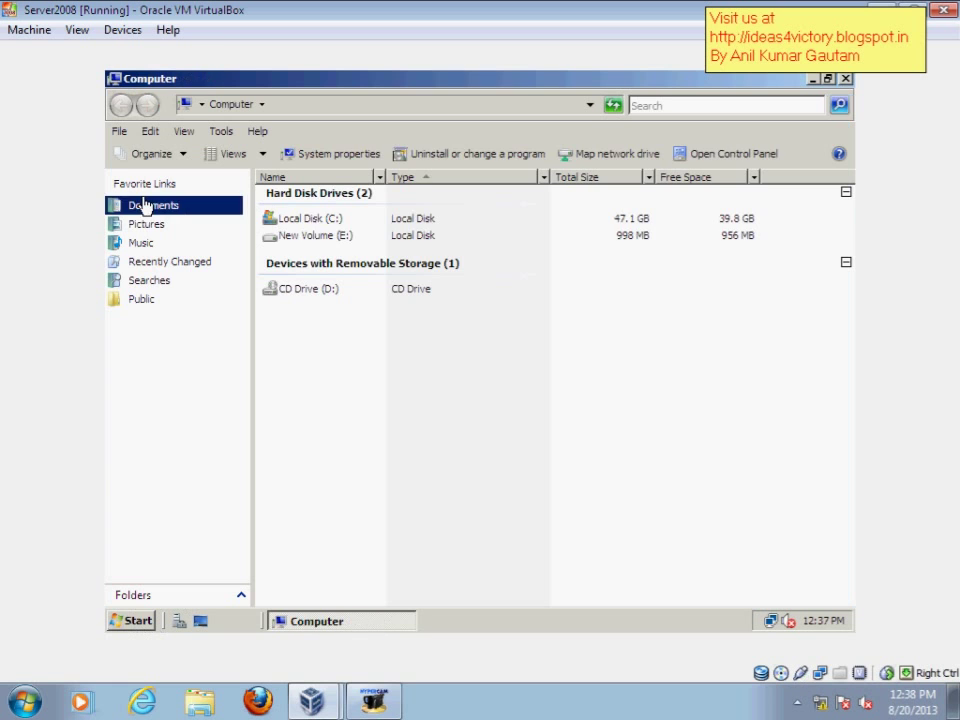
click(305, 238)
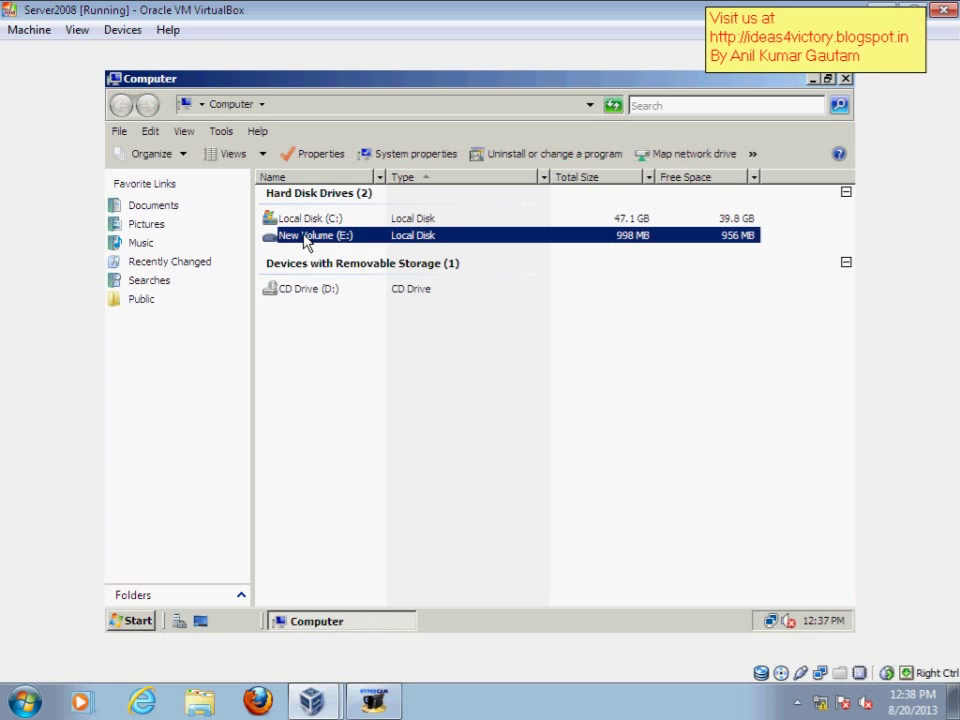
right_click(304, 239)
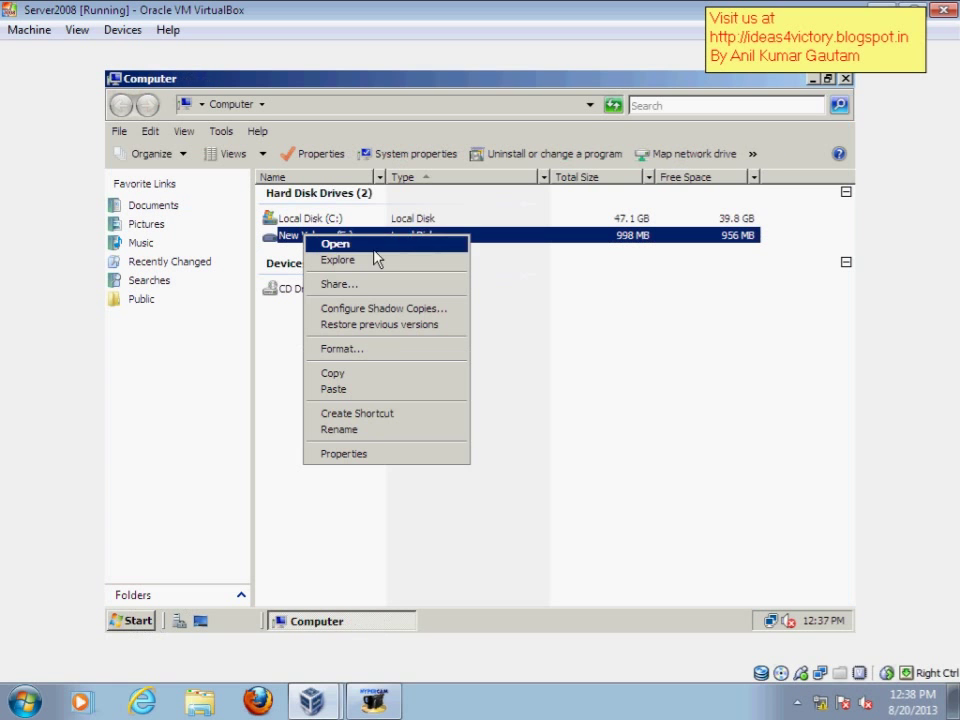
Step: In New Volume (E:) Properties, go to the Quota tab and enable quota management
click(357, 458)
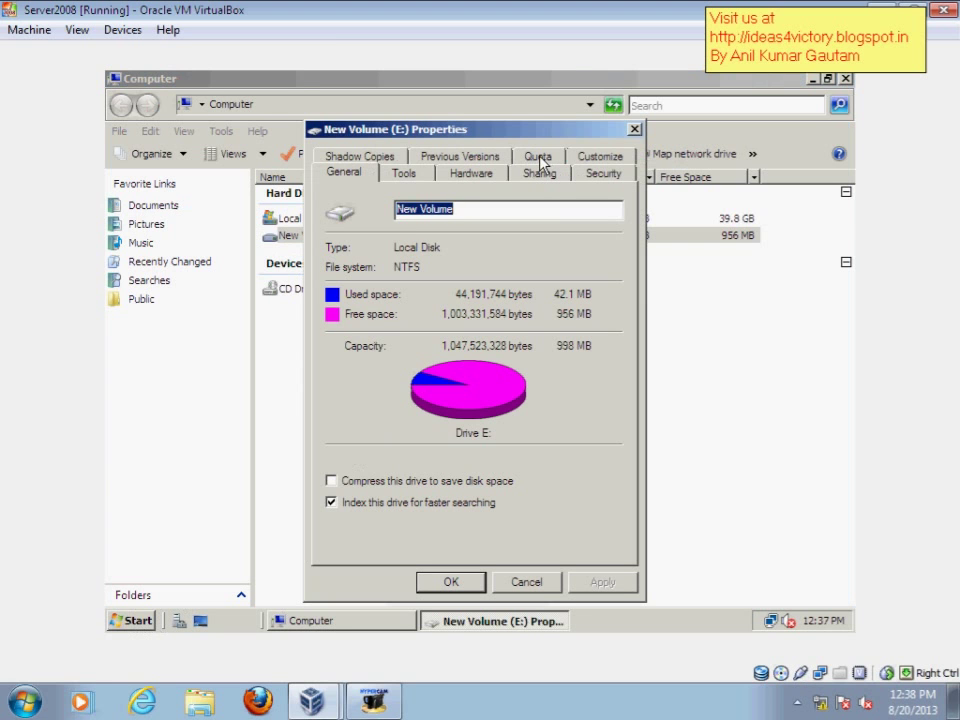
click(539, 160)
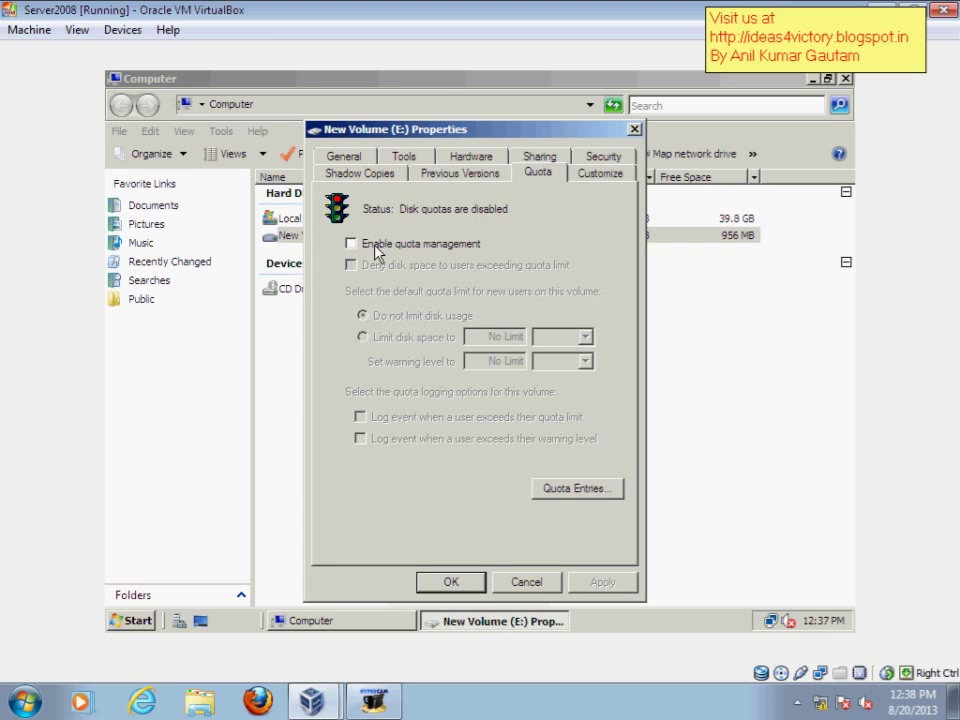
click(376, 253)
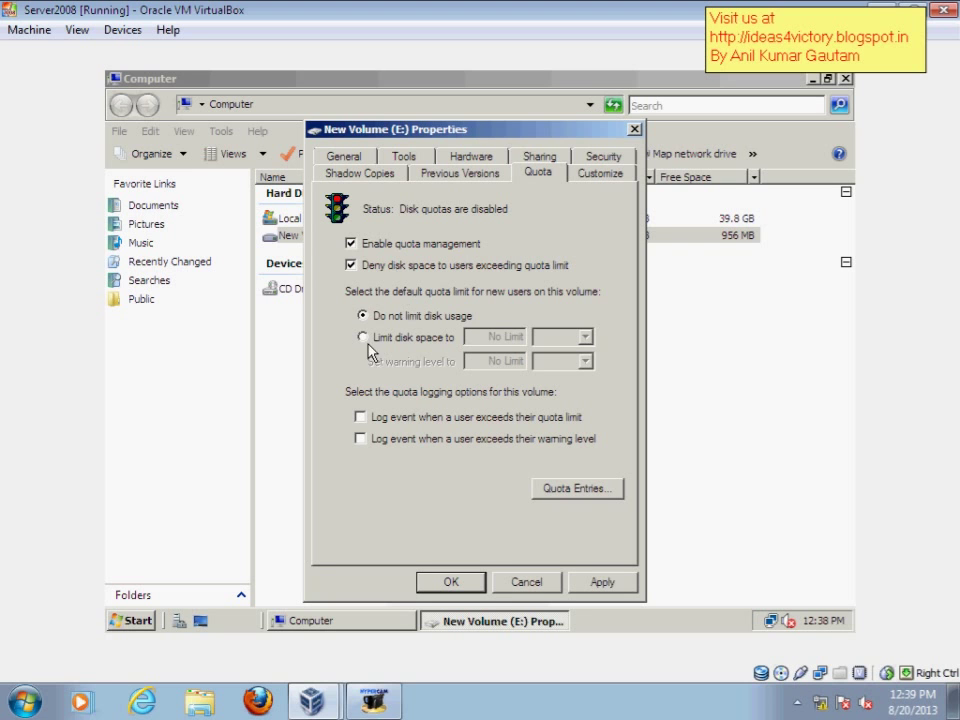
Step: Set the default disk space limit for new users to 100 MB
click(393, 340)
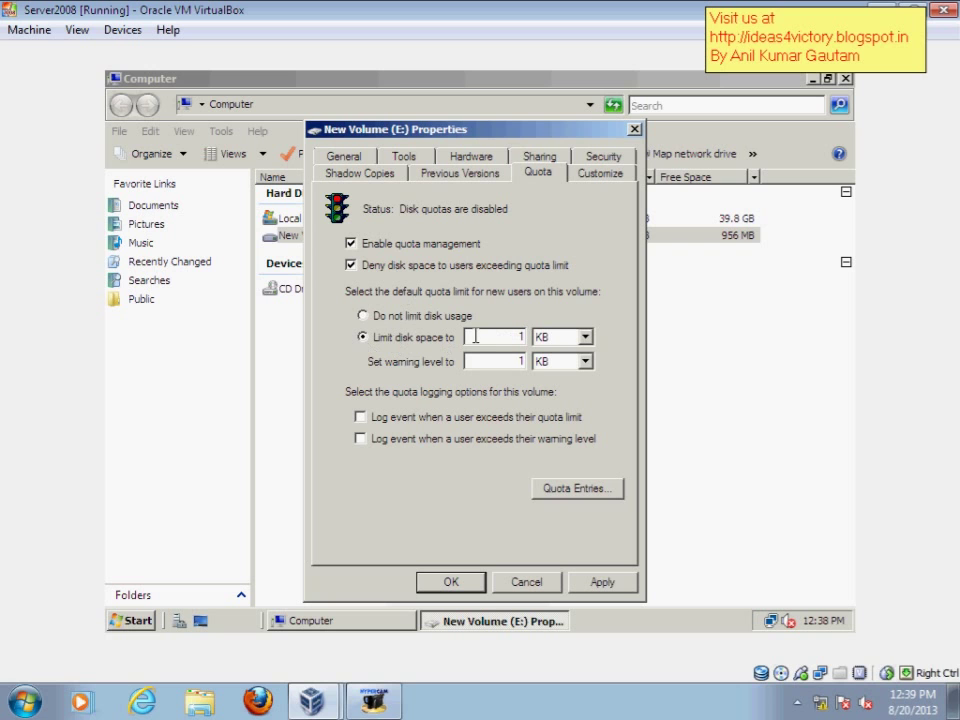
double_click(491, 337)
text(100)
click(571, 343)
click(577, 369)
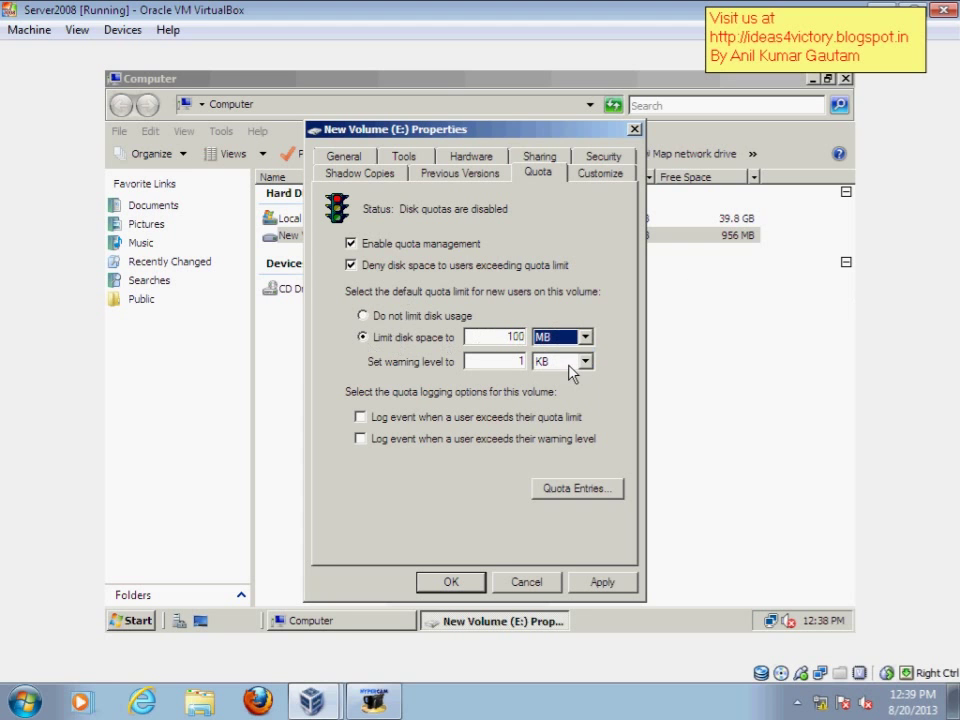
Step: Set the default warning level to 90 MB
double_click(509, 360)
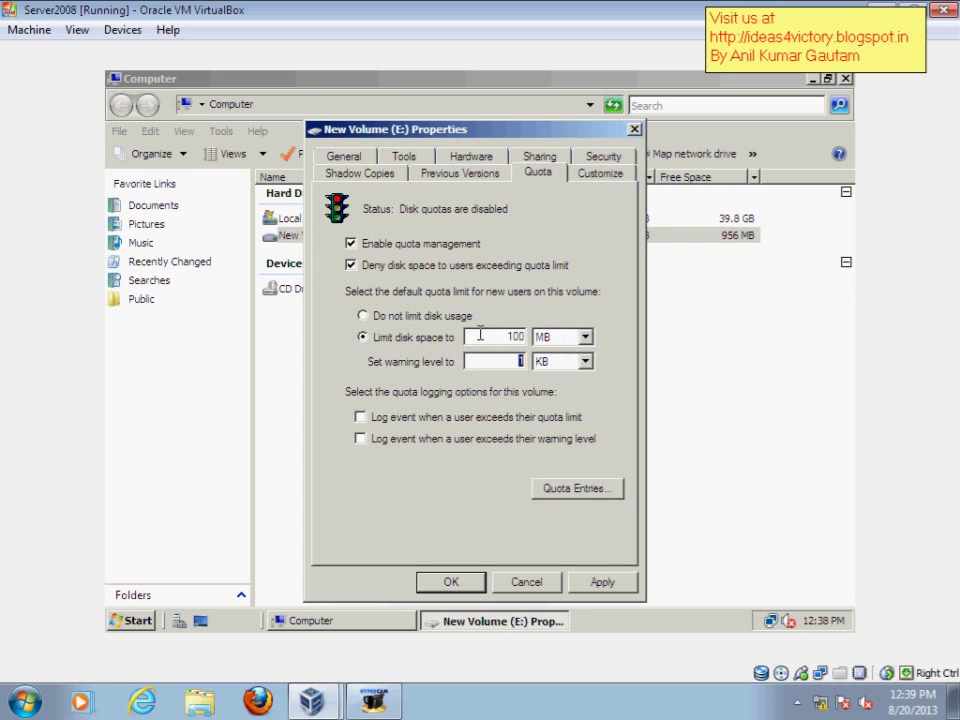
drag(490, 336, 558, 328)
double_click(515, 361)
text(50)
click(550, 362)
click(546, 389)
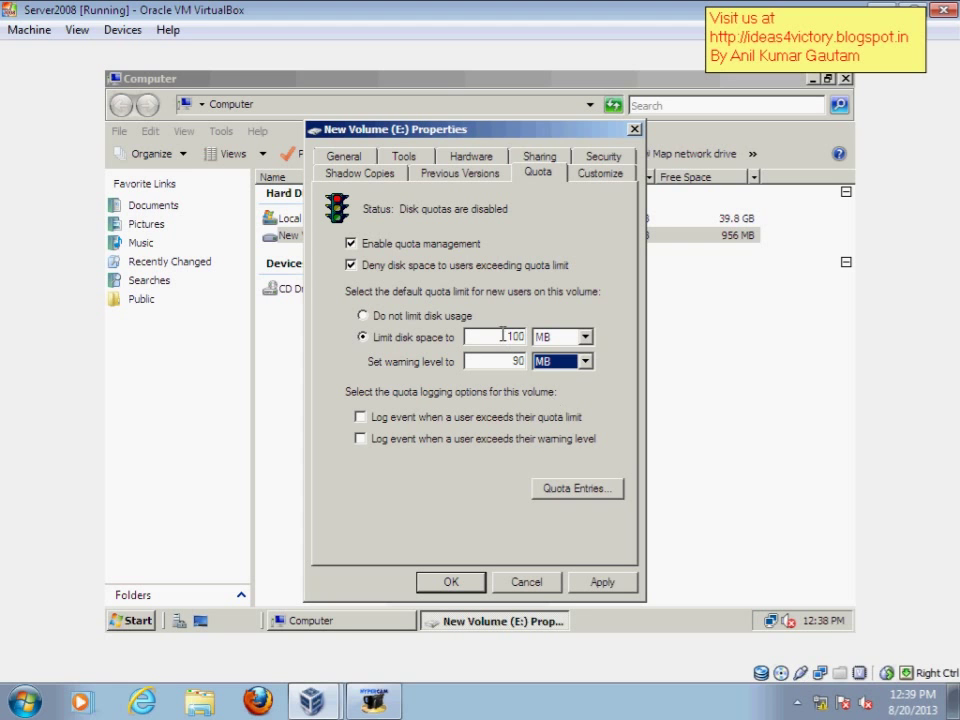
double_click(512, 336)
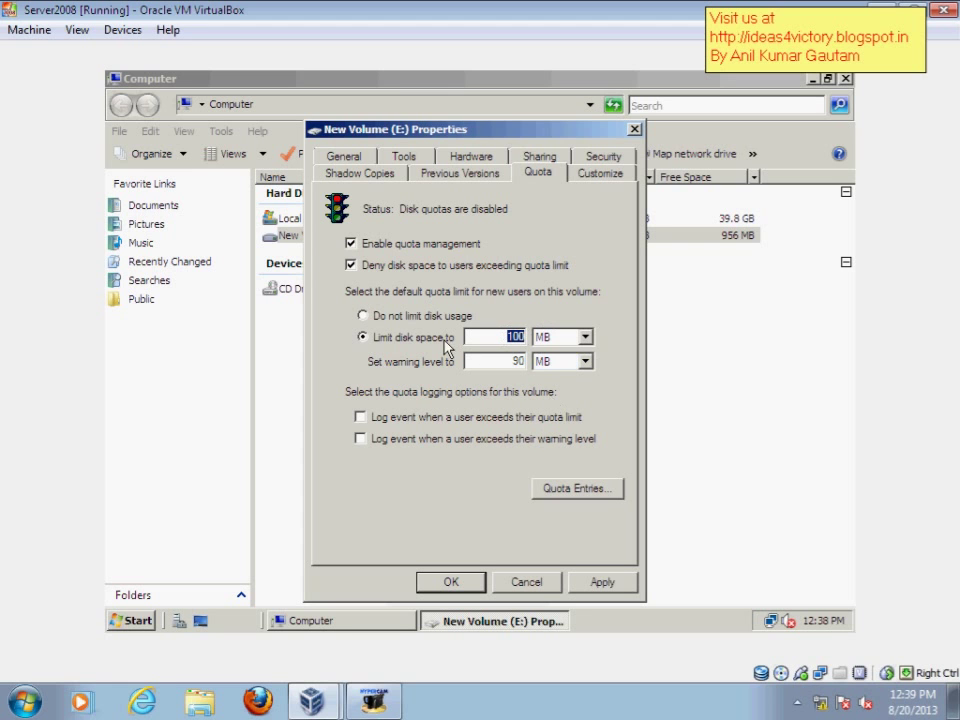
double_click(516, 361)
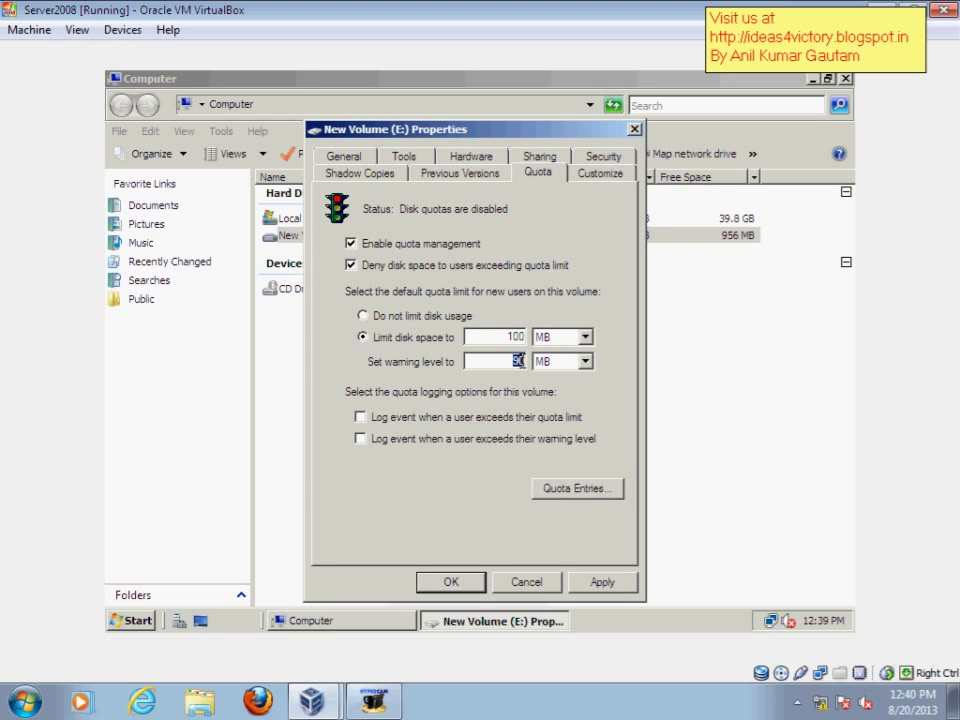
Step: Tick event logging for both quota-limit and warning-level exceedances on E:
click(430, 424)
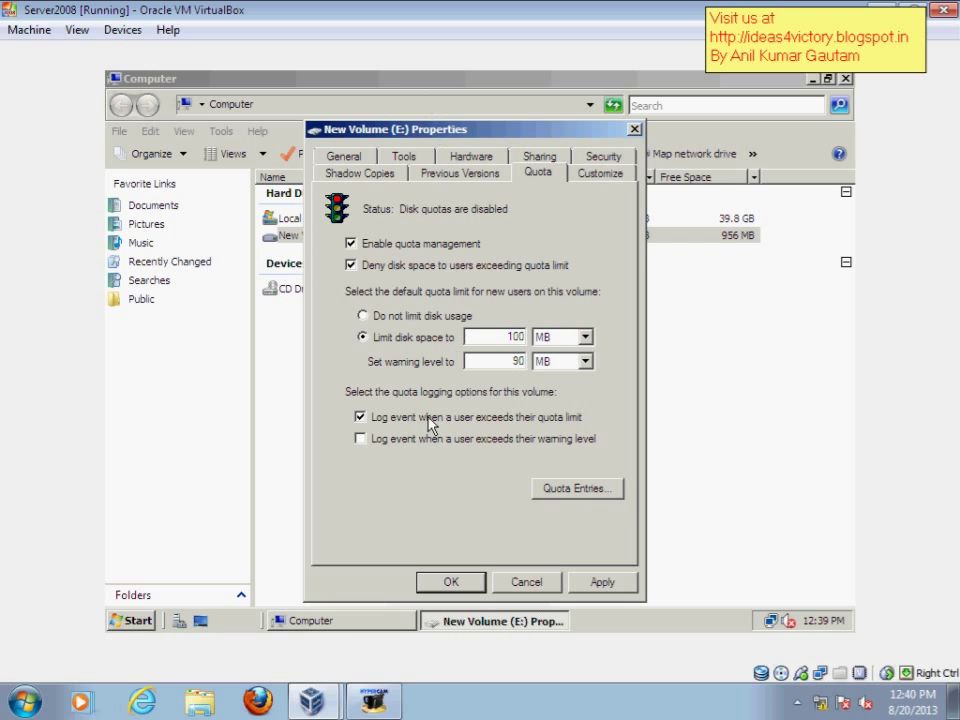
click(382, 442)
Step: Start a new quota entry and pick the new local user via Advanced > Find Now
click(570, 490)
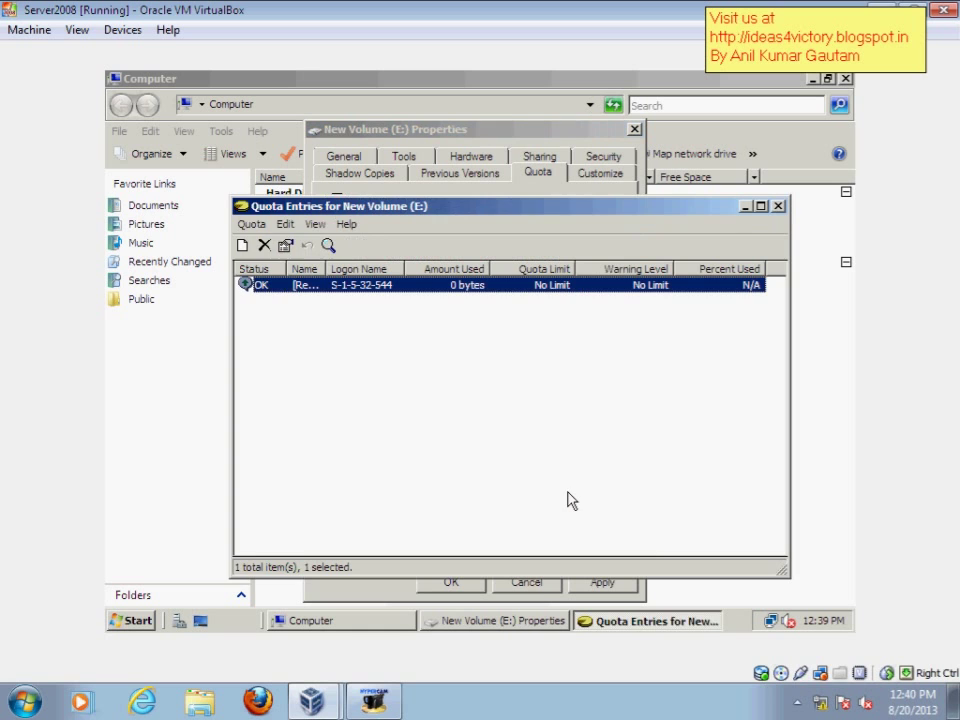
click(251, 224)
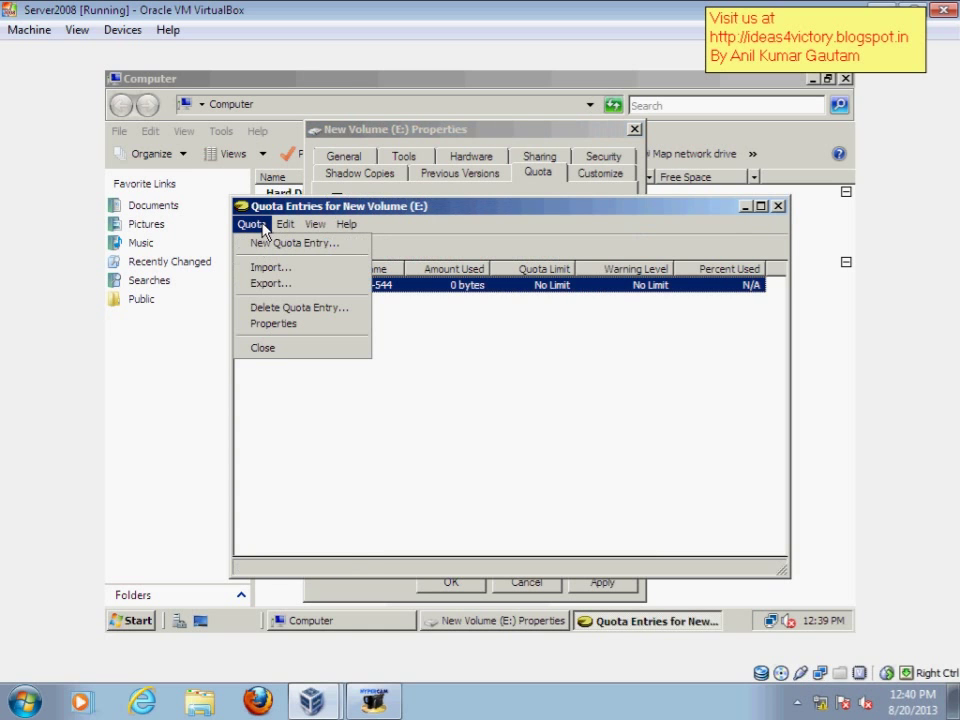
click(316, 250)
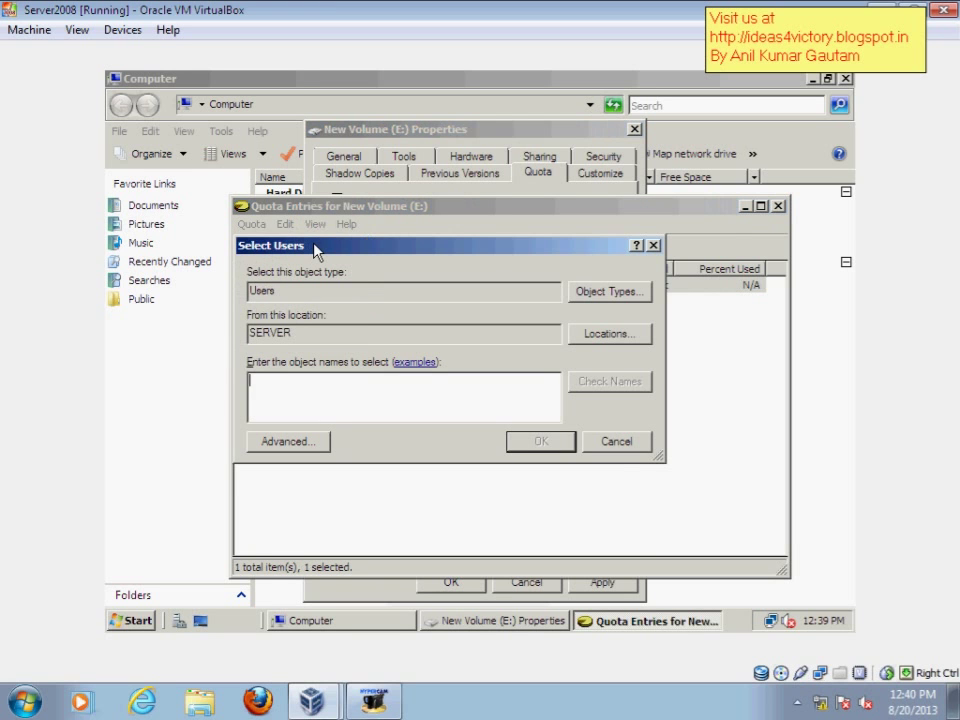
click(288, 441)
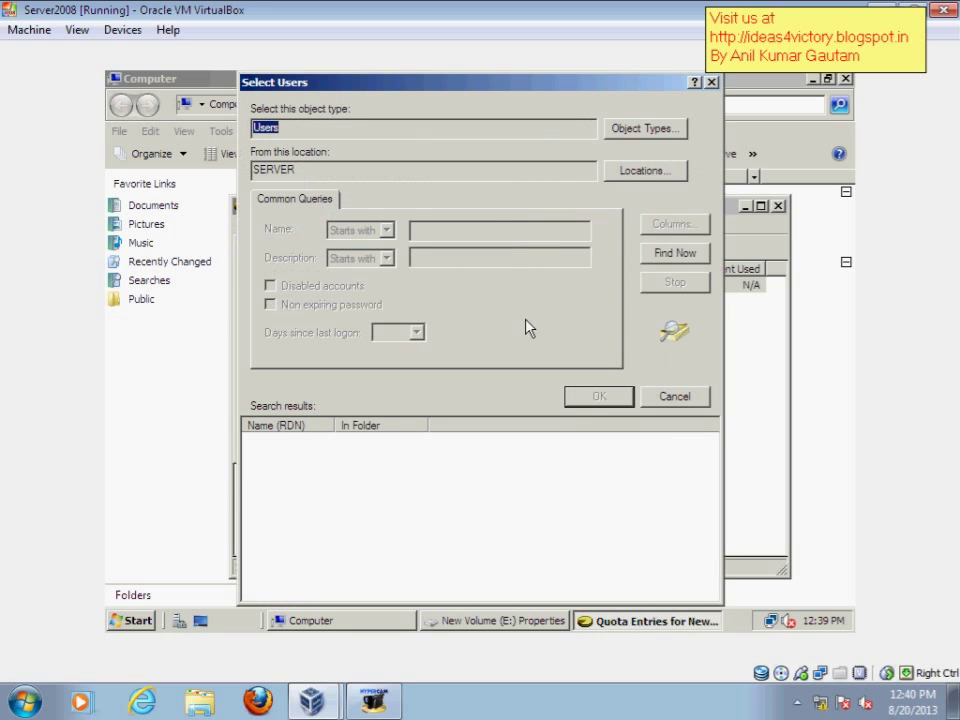
click(688, 265)
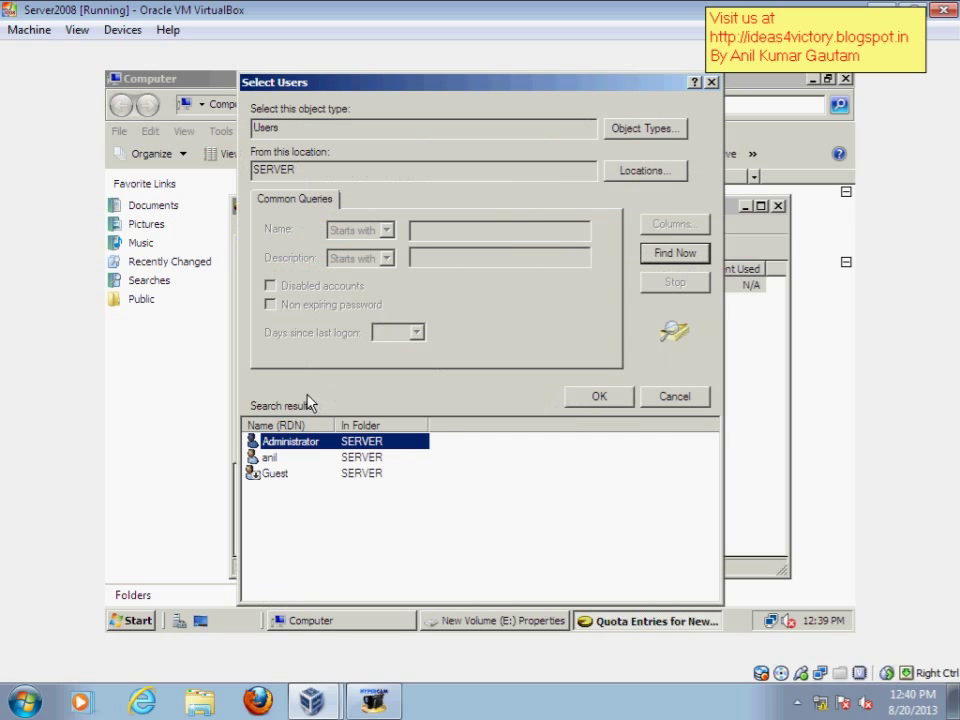
click(349, 459)
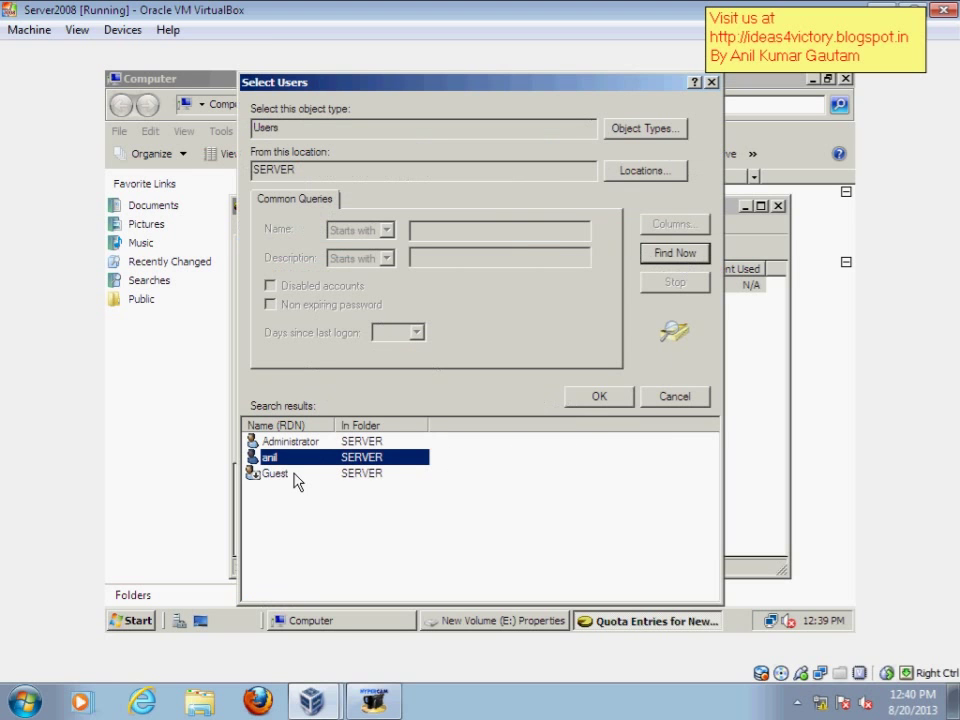
click(584, 402)
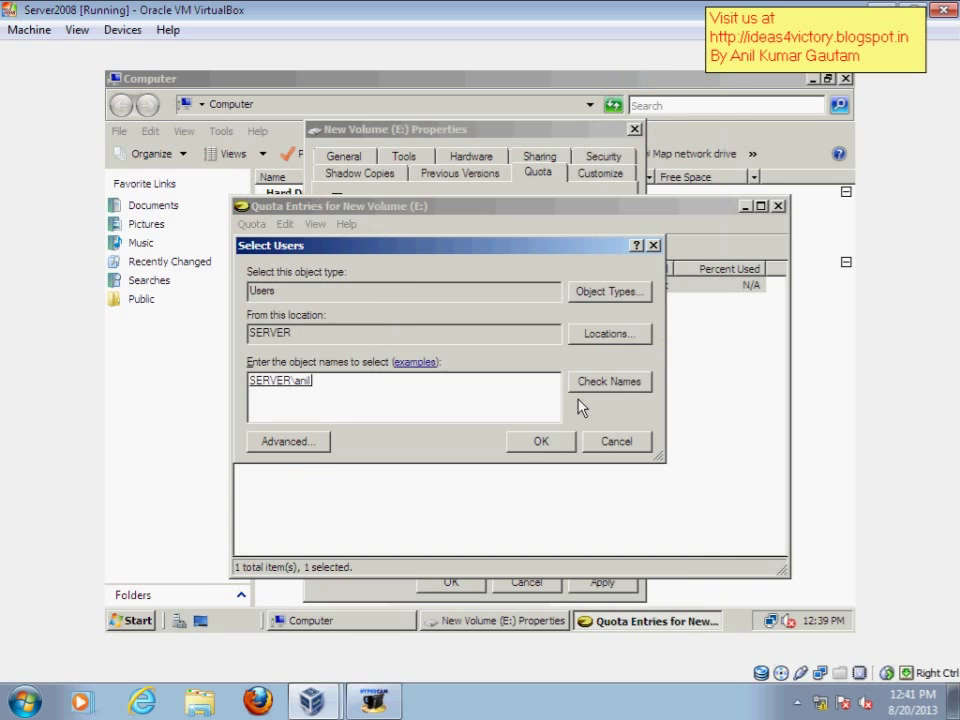
Step: Save the user's quota entry with a 100 MB limit and 90 MB warning level
click(541, 447)
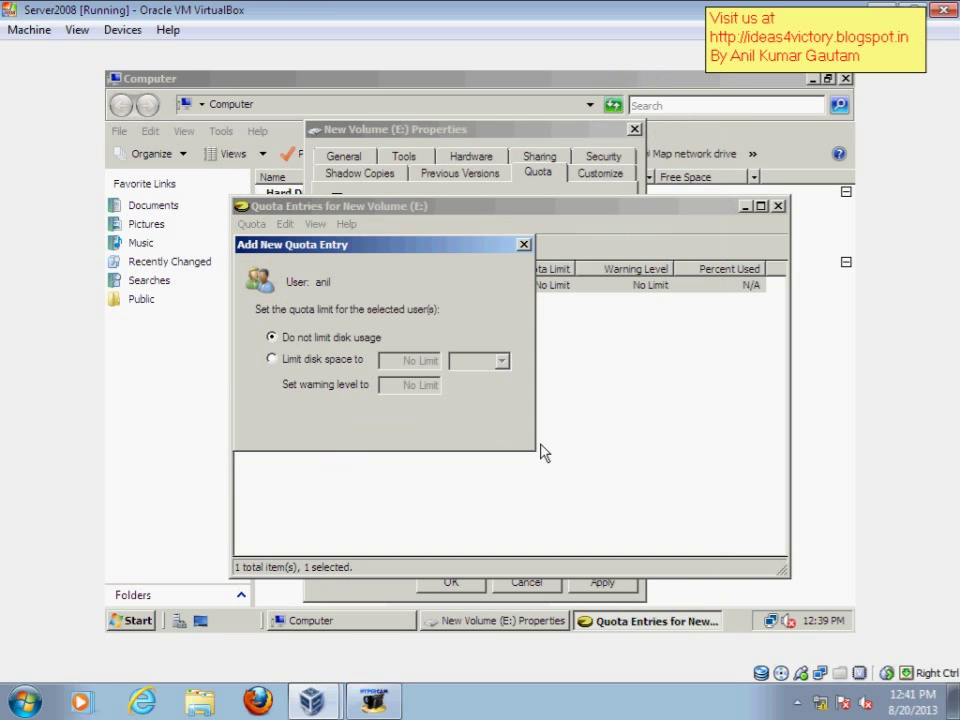
click(316, 365)
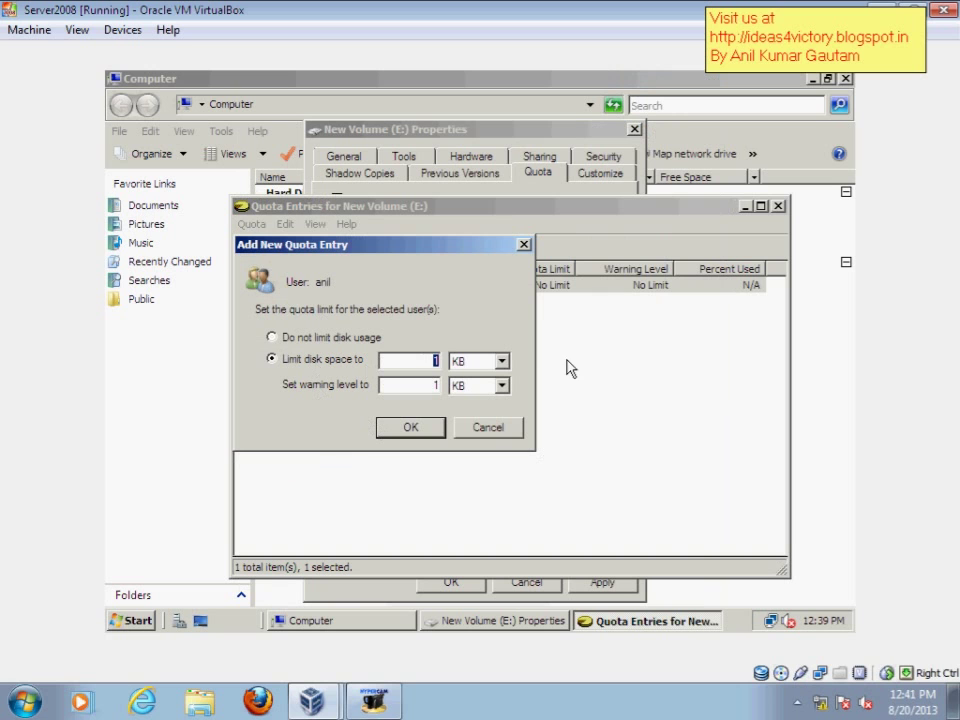
text(00)
key(Tab)
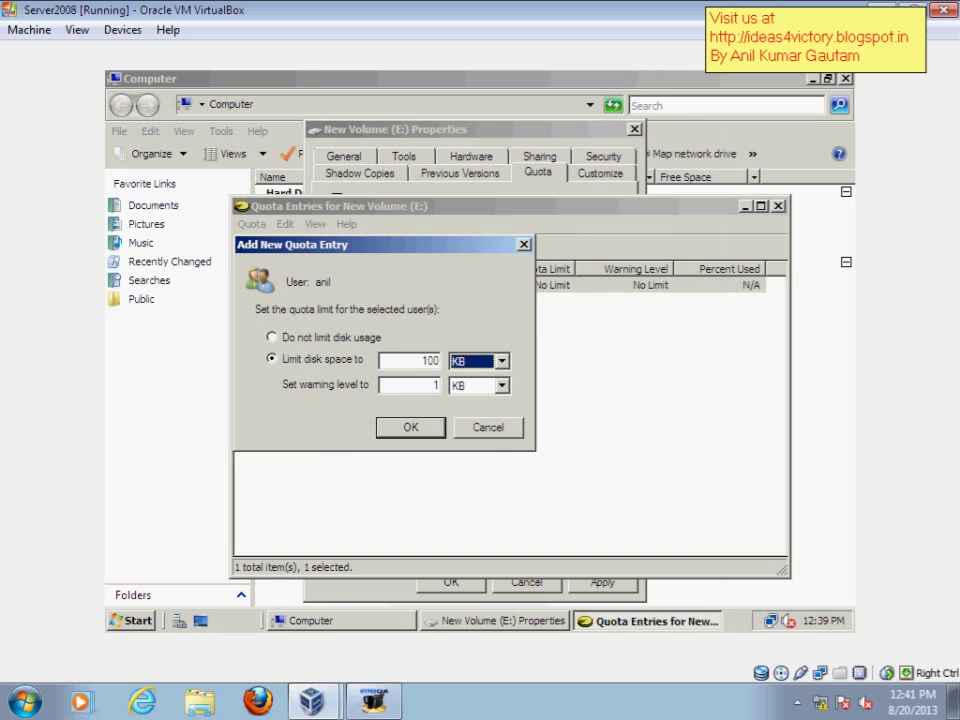
key(Down)
key(Tab)
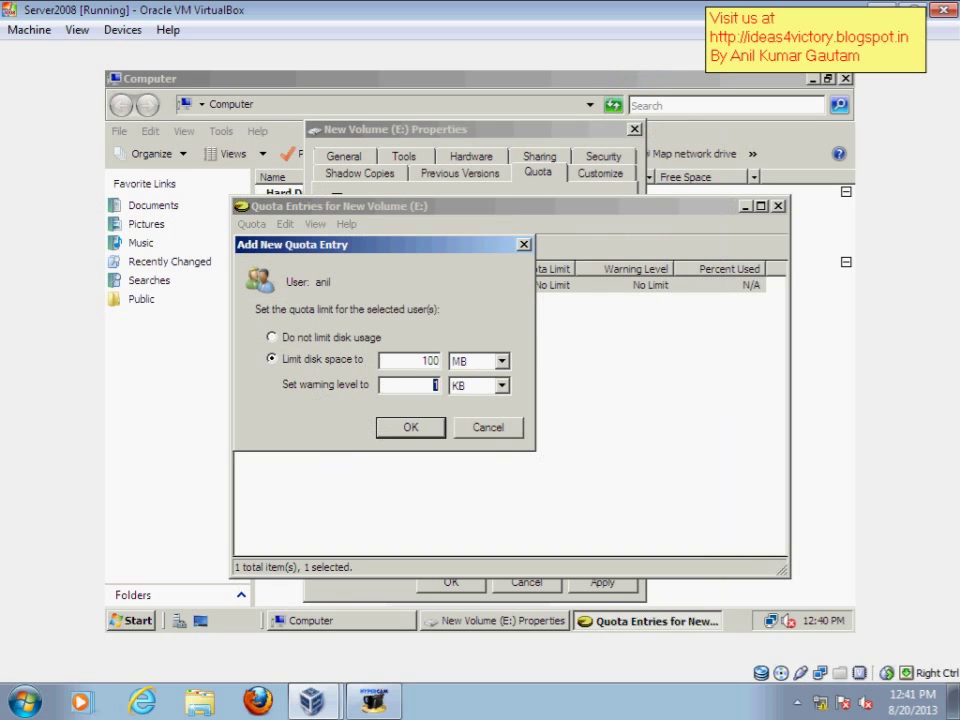
text(1)
text(90)
key(Tab)
click(404, 441)
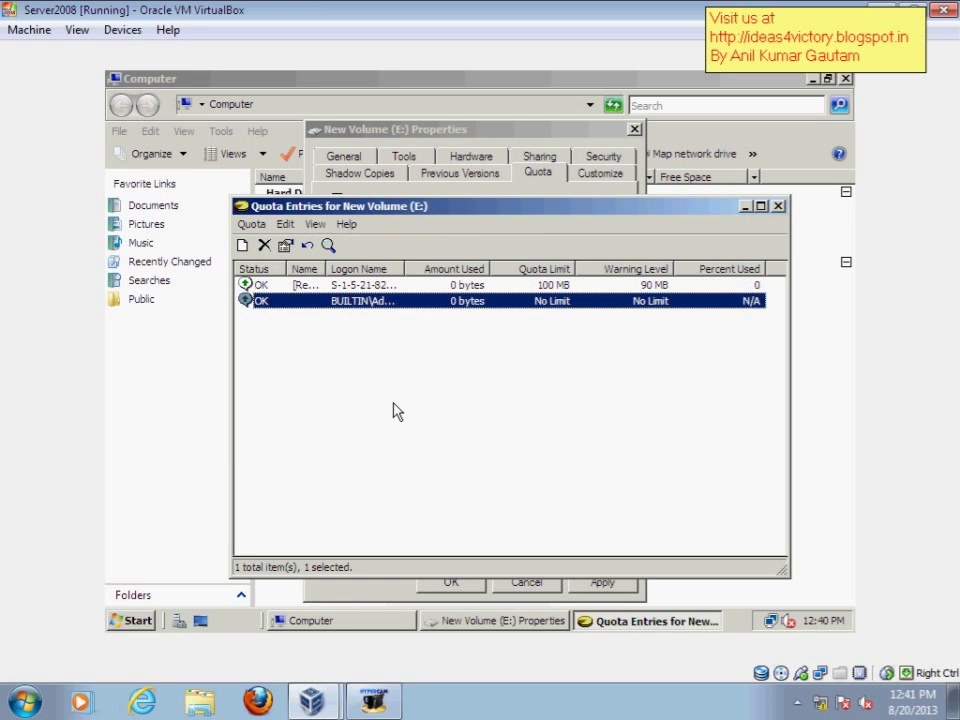
Step: Close Quota Entries and apply the E: properties, confirming the quota system activation
click(778, 207)
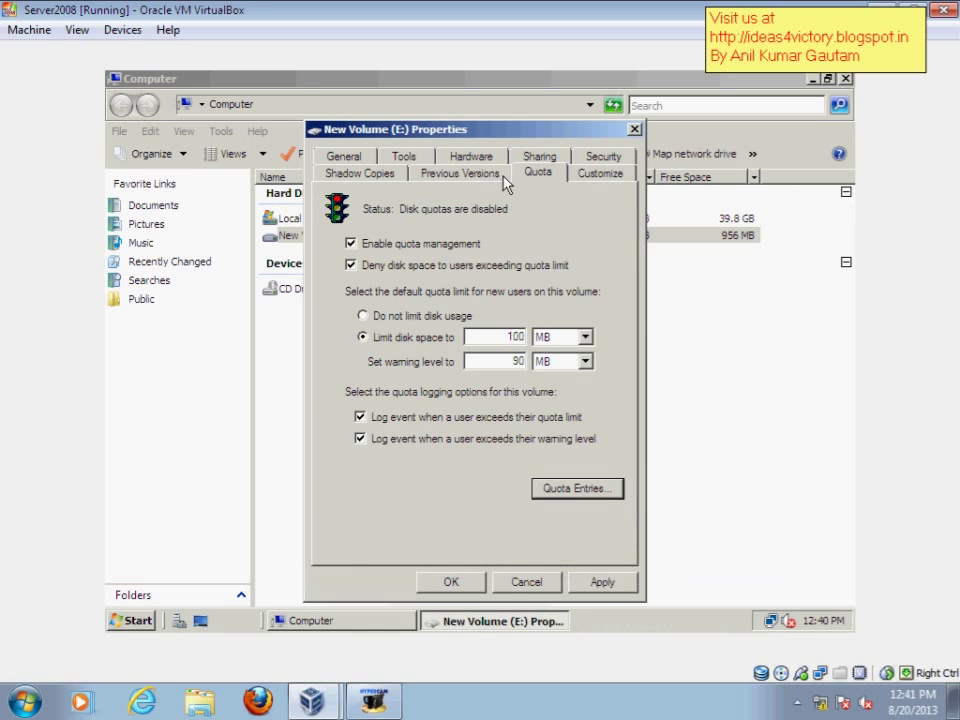
click(602, 583)
click(617, 584)
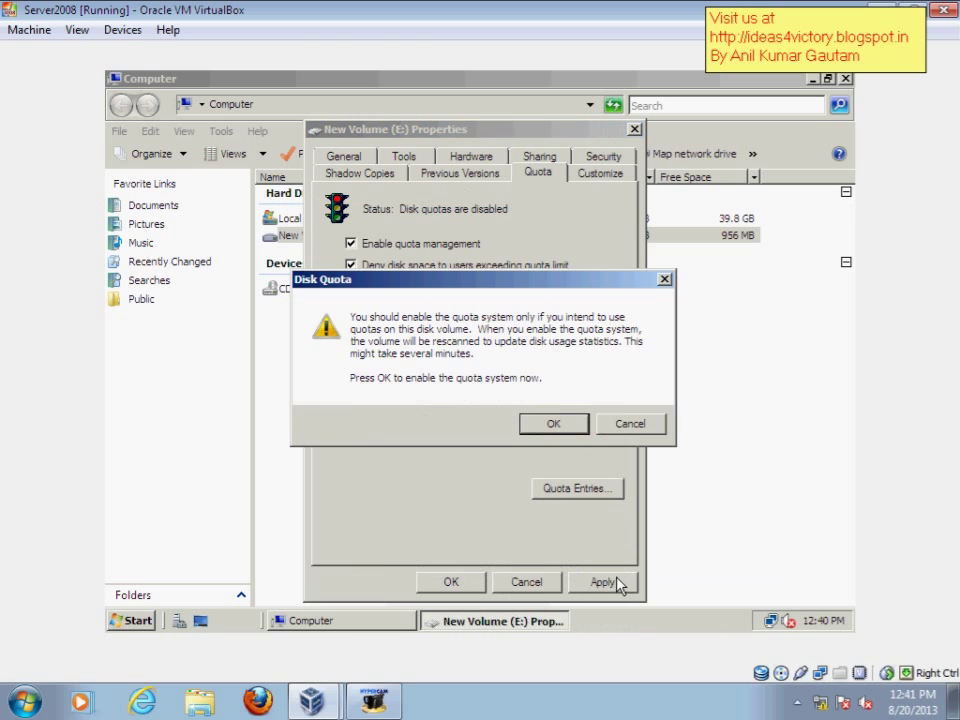
click(551, 426)
click(450, 583)
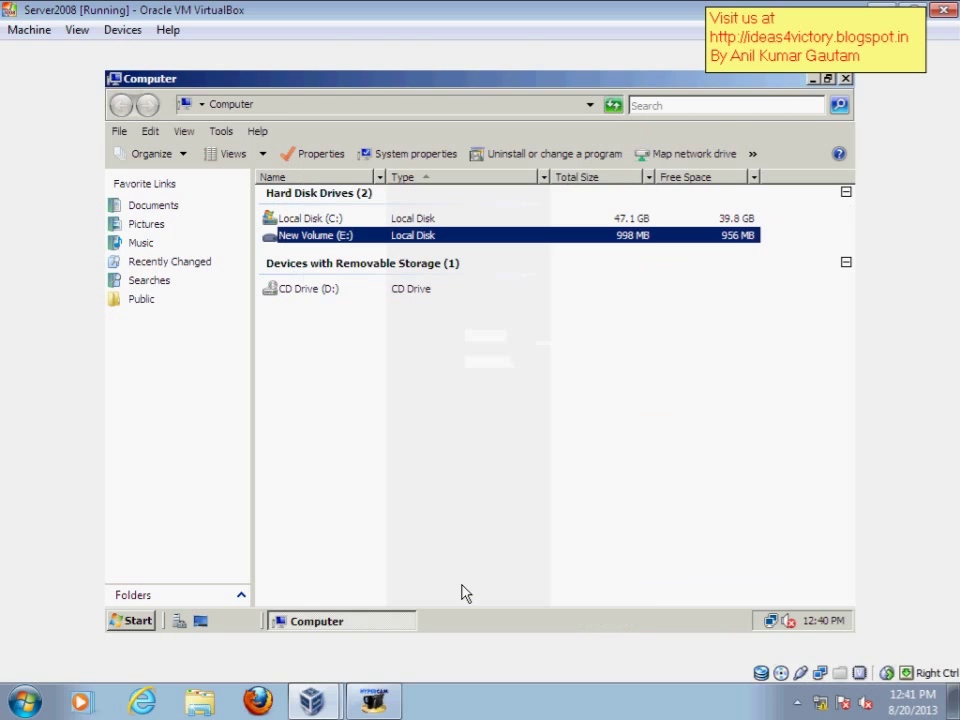
Step: Refresh the Computer drive list and select New Volume (E:)
click(514, 378)
right_click(514, 376)
click(570, 449)
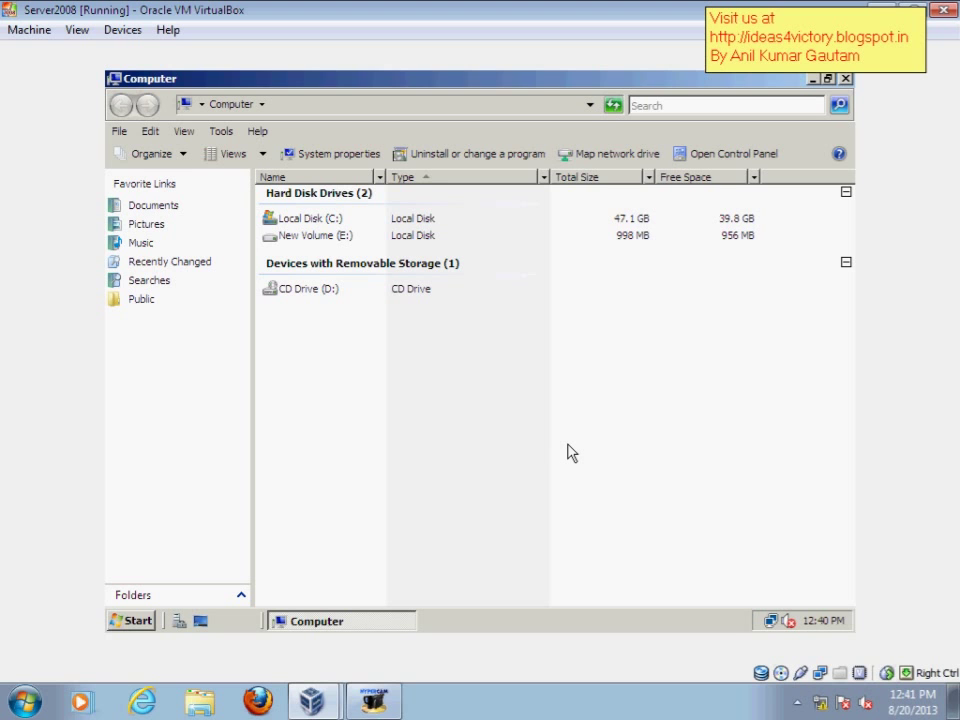
click(630, 240)
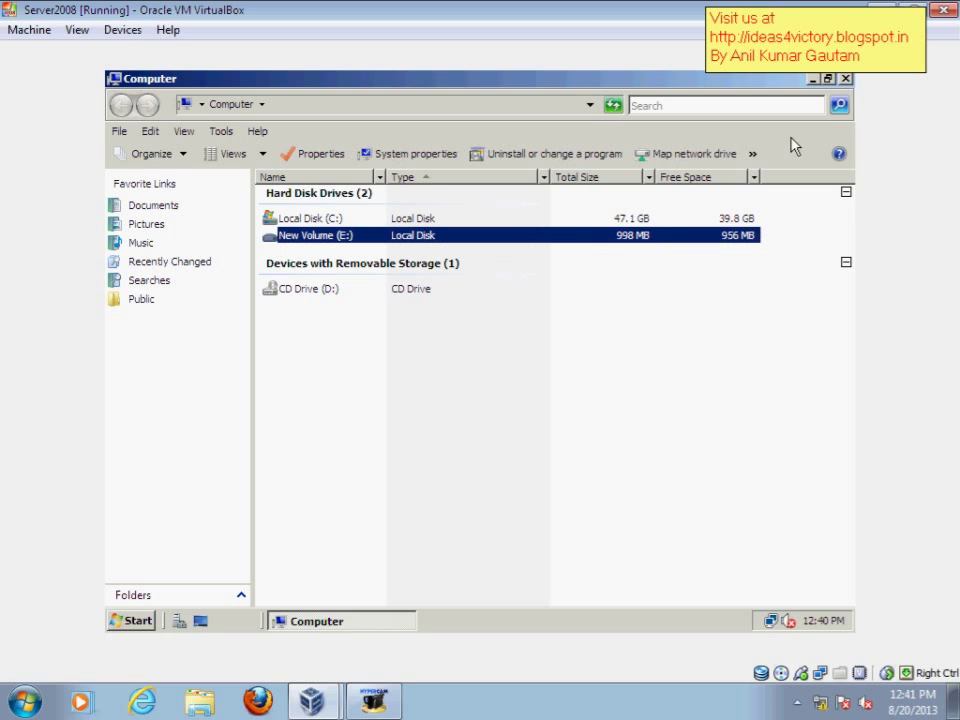
Step: Close the Computer window and log off the administrator
click(845, 82)
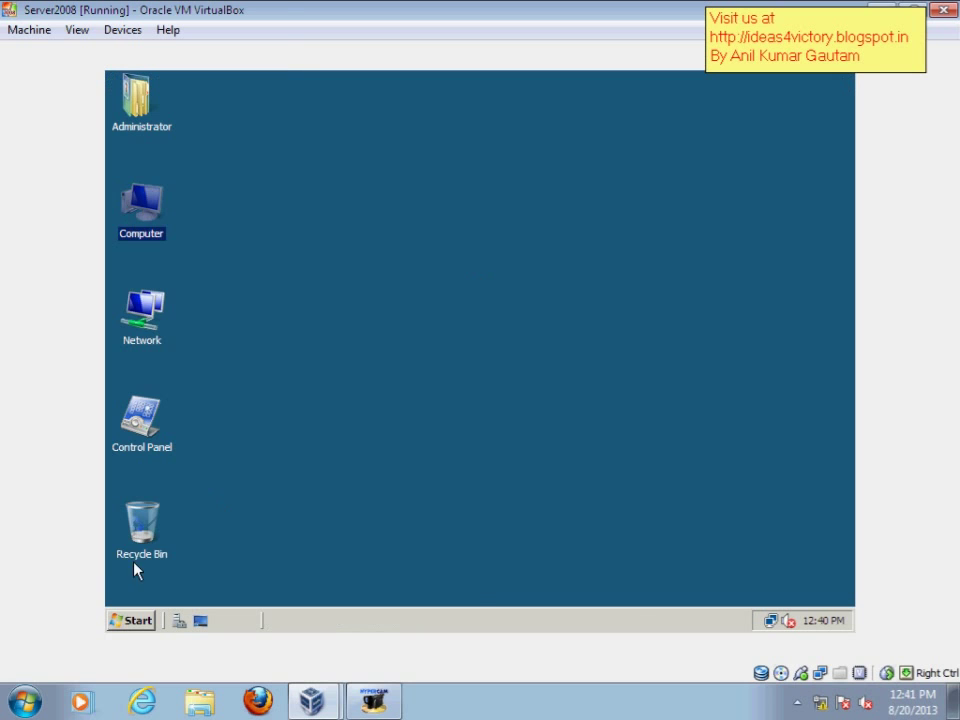
click(133, 621)
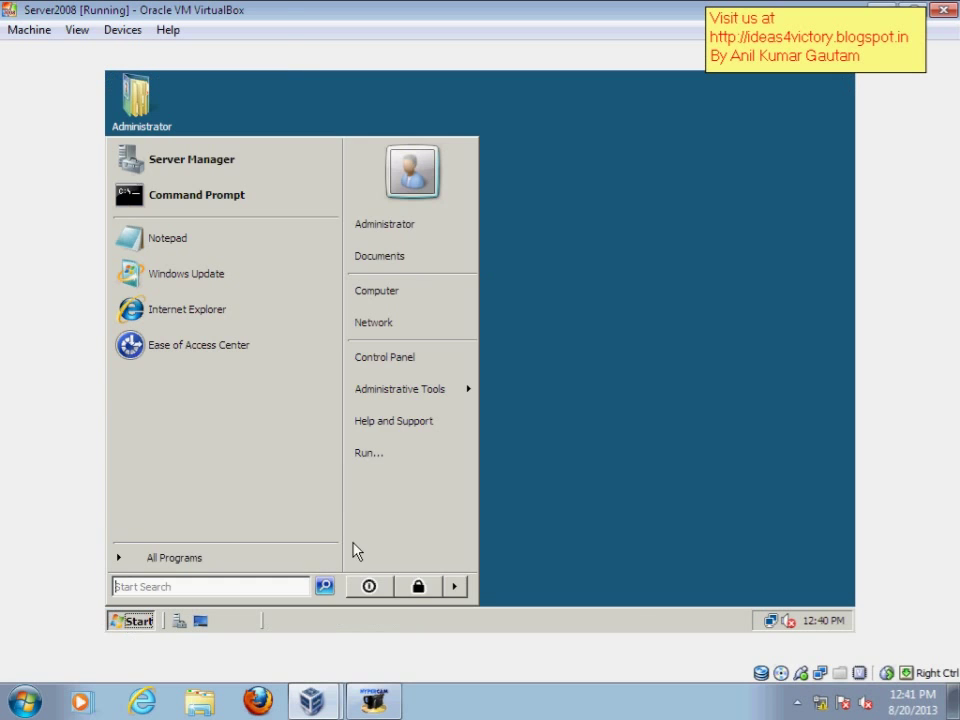
click(454, 586)
click(514, 518)
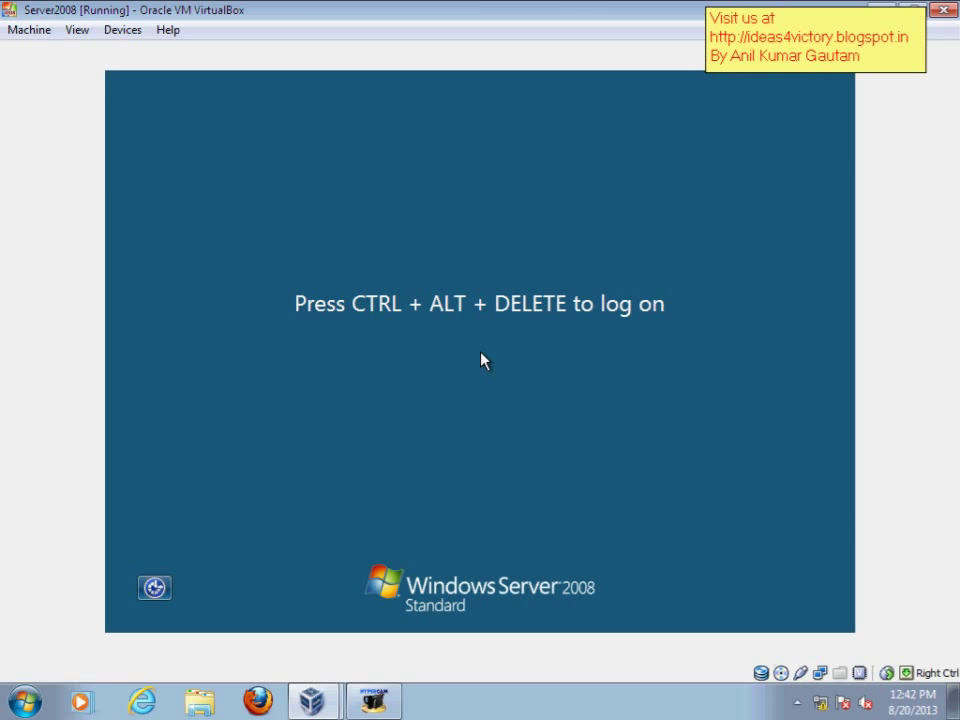
Step: Send Ctrl-Alt-Del and log in as the quota-limited user with their password
click(38, 31)
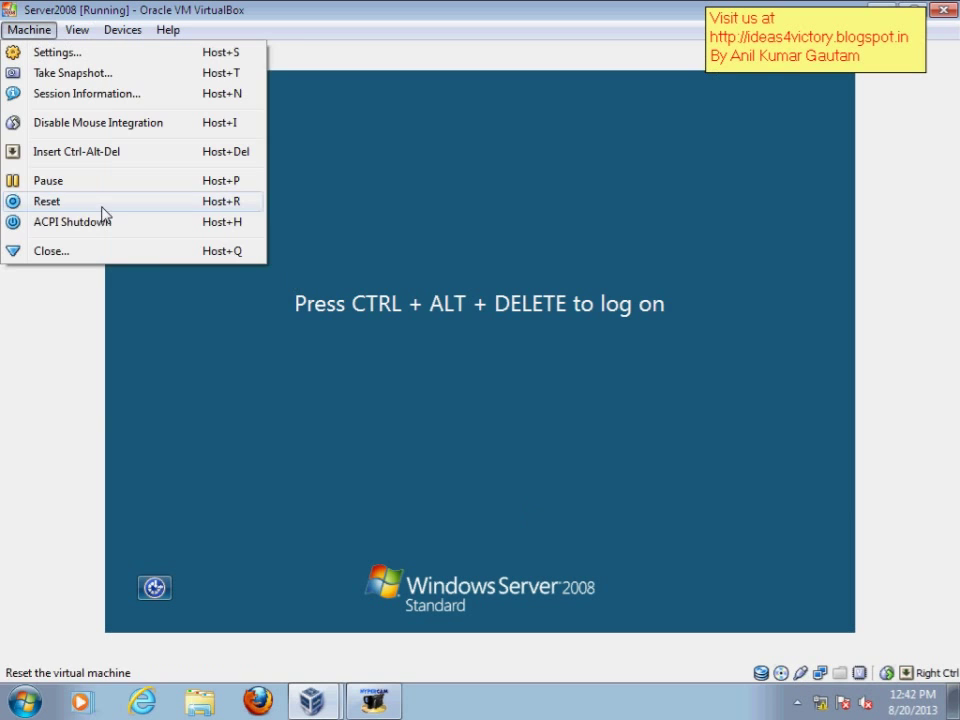
click(101, 153)
click(562, 405)
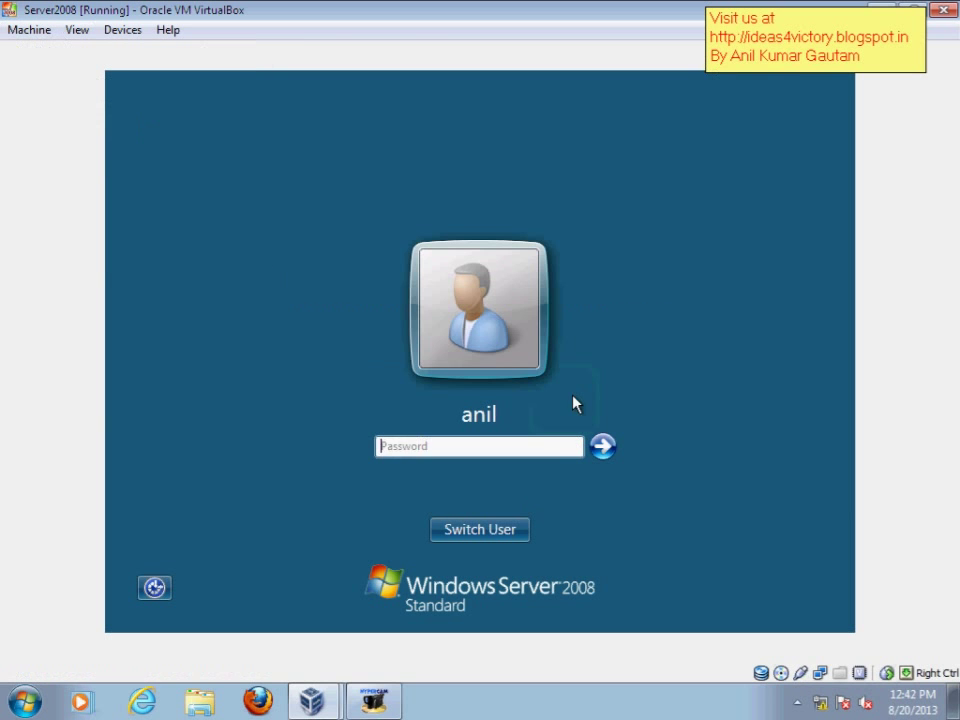
click(486, 446)
text(******)
key(Return)
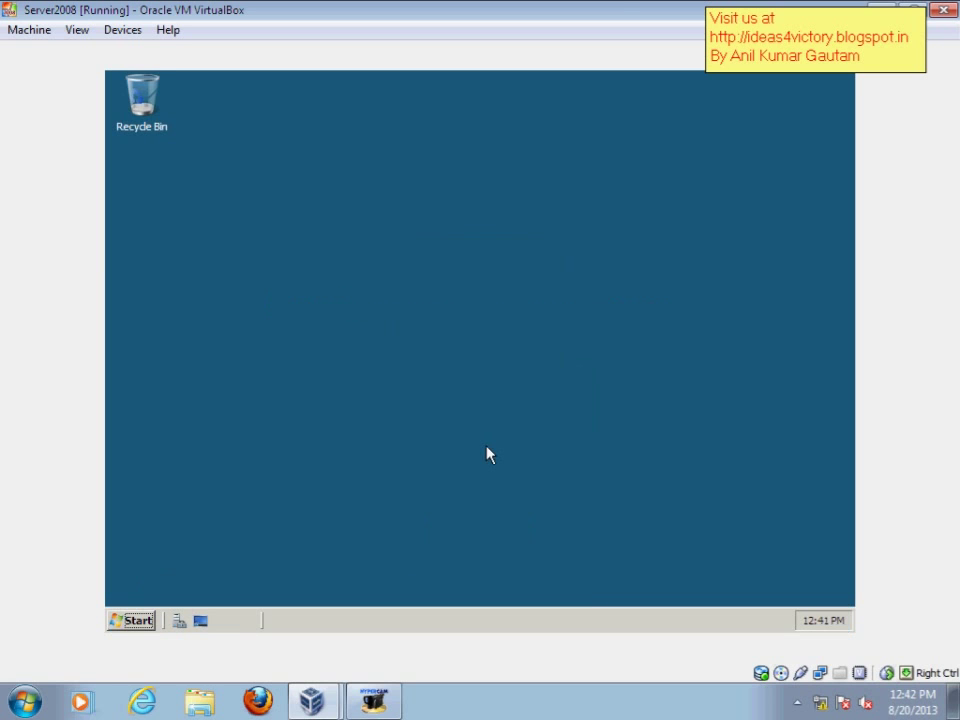
Step: Through Personalize, enable the Computer, user's files, Network and Control Panel desktop icons
right_click(361, 237)
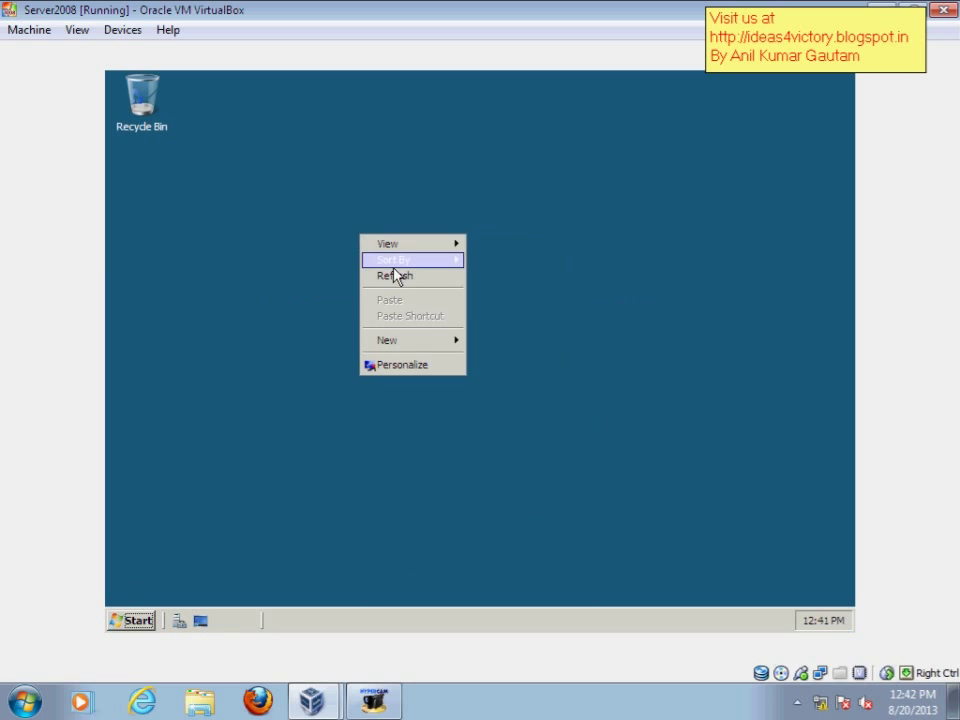
click(313, 341)
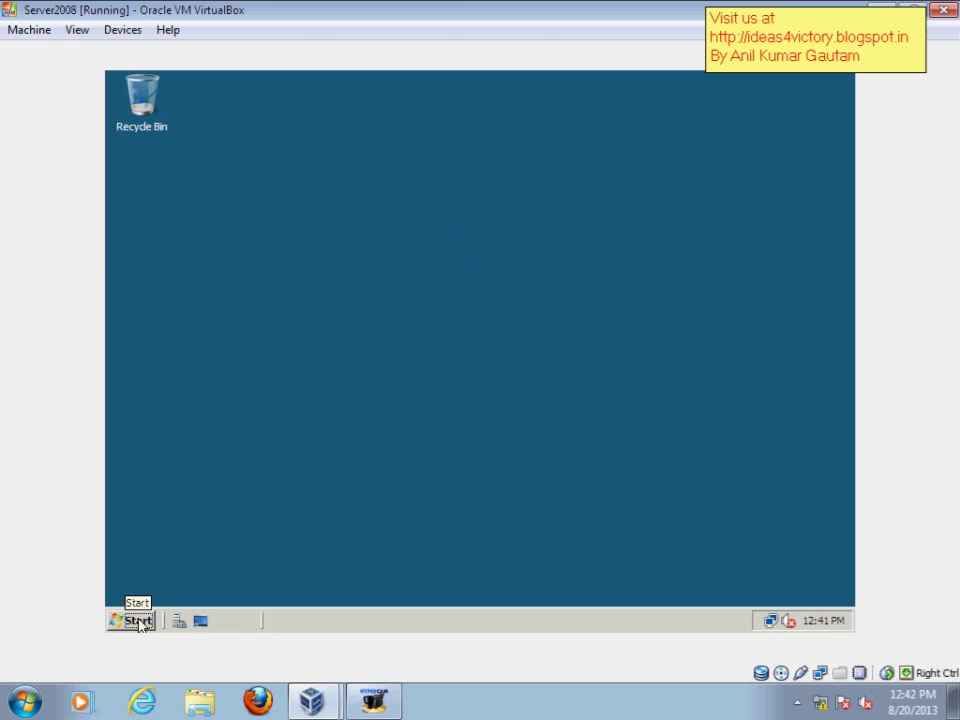
right_click(240, 302)
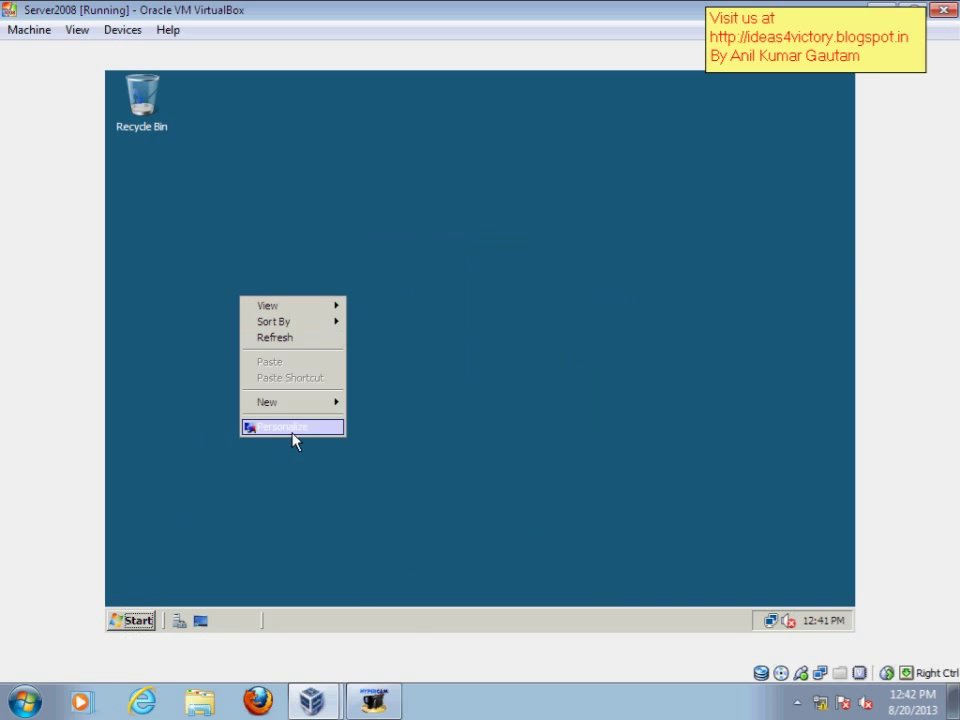
click(290, 438)
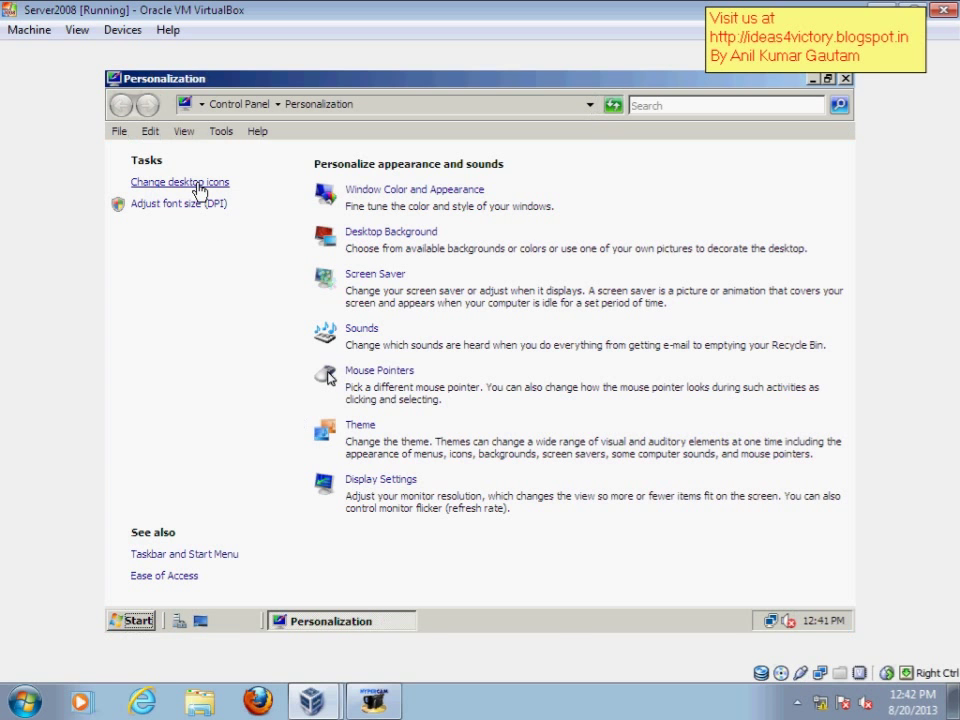
click(160, 183)
click(190, 214)
click(192, 195)
click(178, 173)
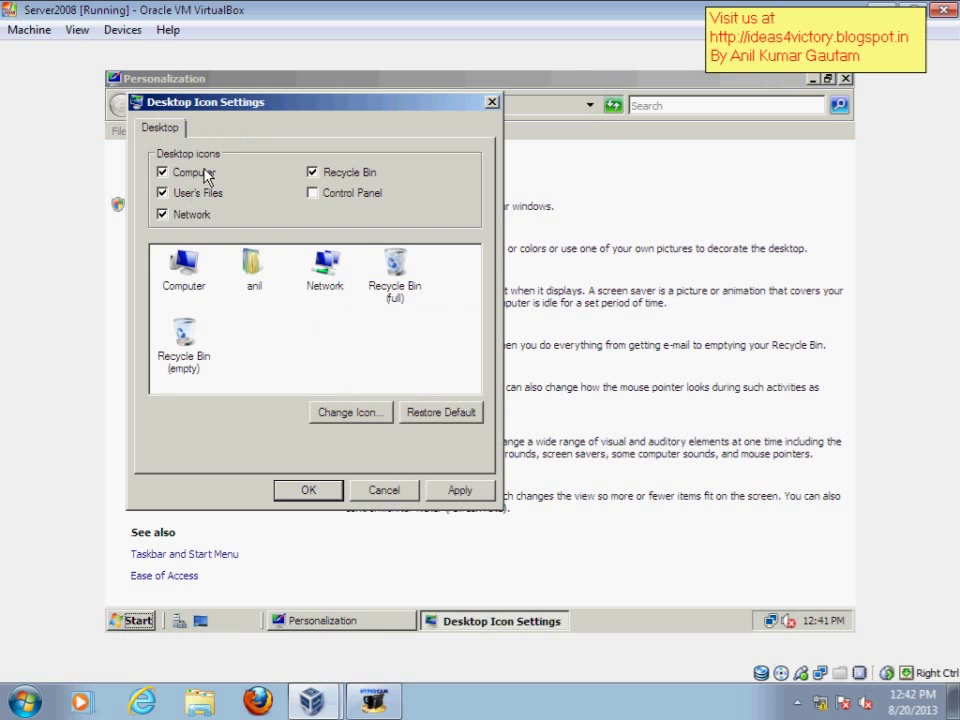
click(345, 192)
click(306, 490)
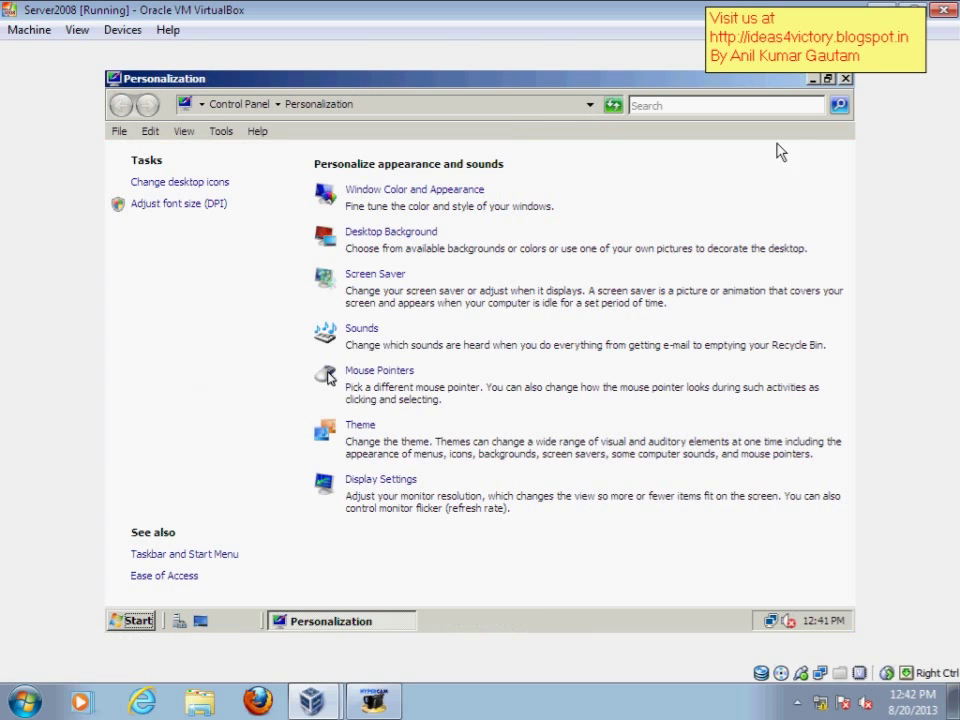
click(845, 78)
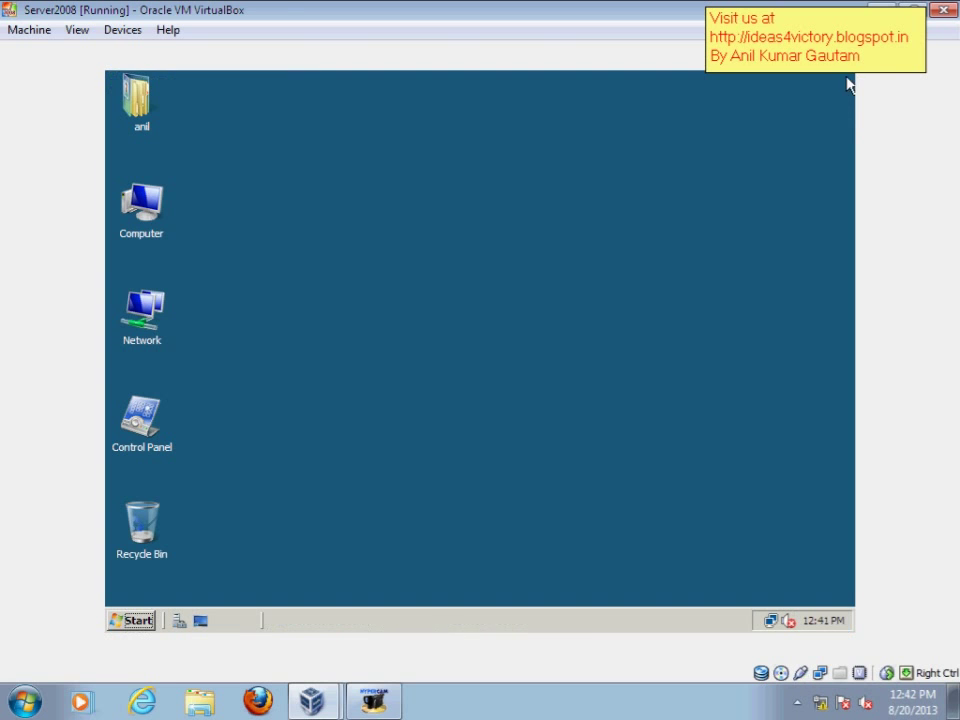
double_click(150, 208)
click(567, 229)
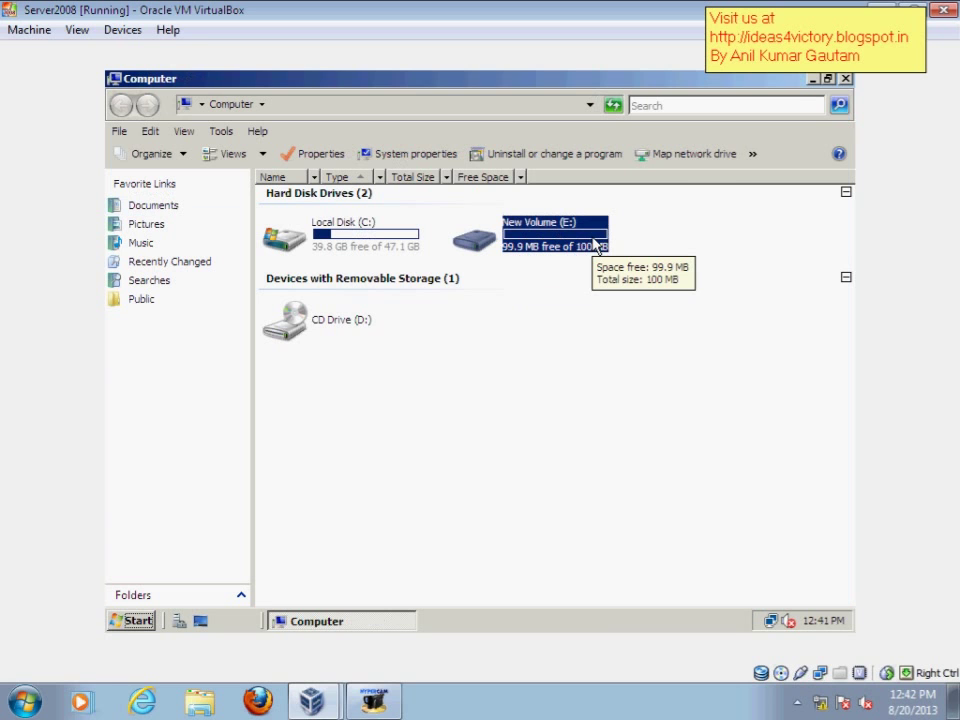
click(845, 78)
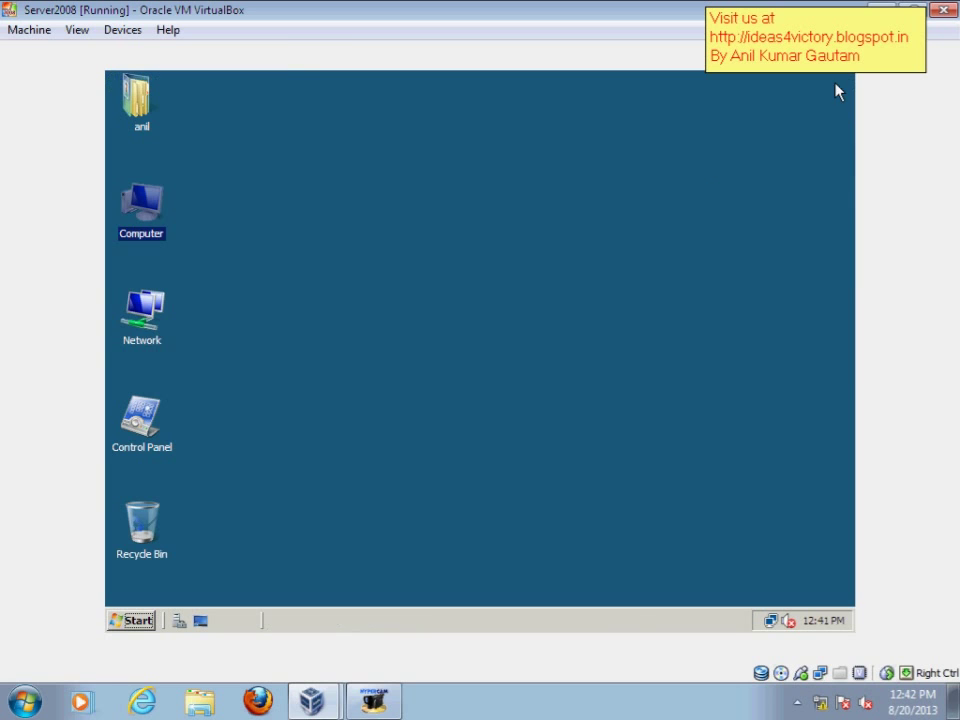
right_click(430, 283)
click(485, 316)
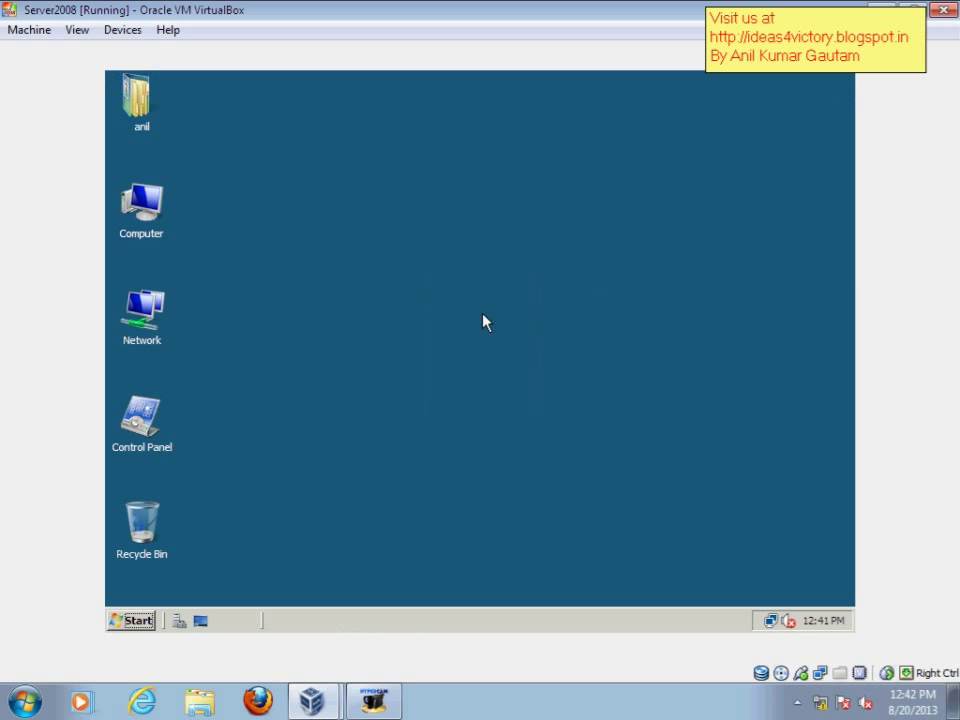
right_click(297, 257)
click(349, 311)
click(373, 700)
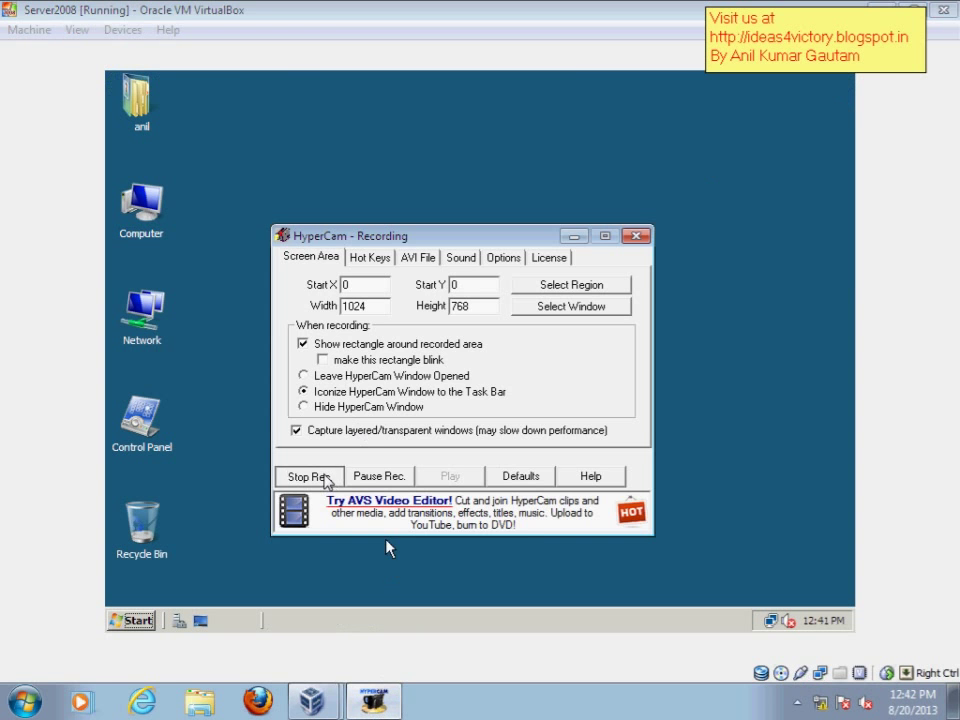